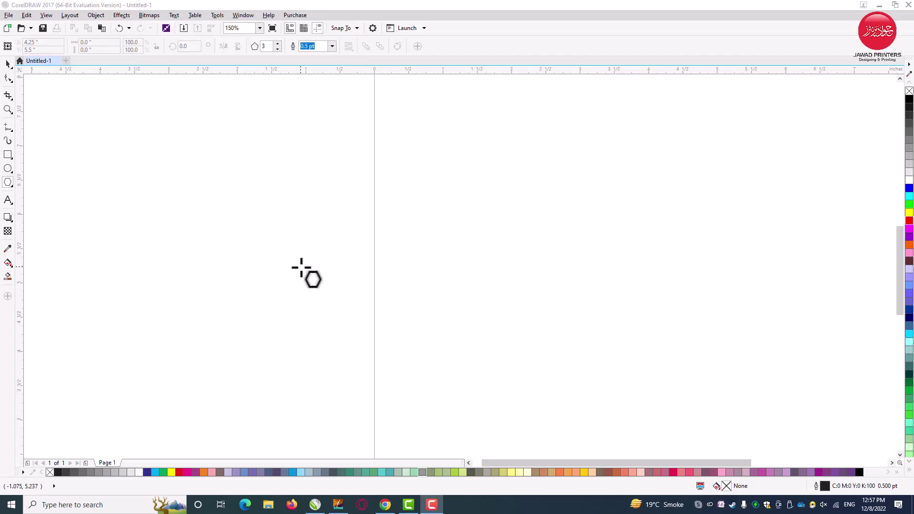
Draw a polygon with 6 sides, rotated 90° so its flat edges run top and bottom
{"action": "scroll", "coordinate": [301, 267], "scroll_direction": "down", "scroll_amount": 2}
{"action": "left_click_drag", "start_coordinate": [188, 206], "coordinate": [286, 309]}
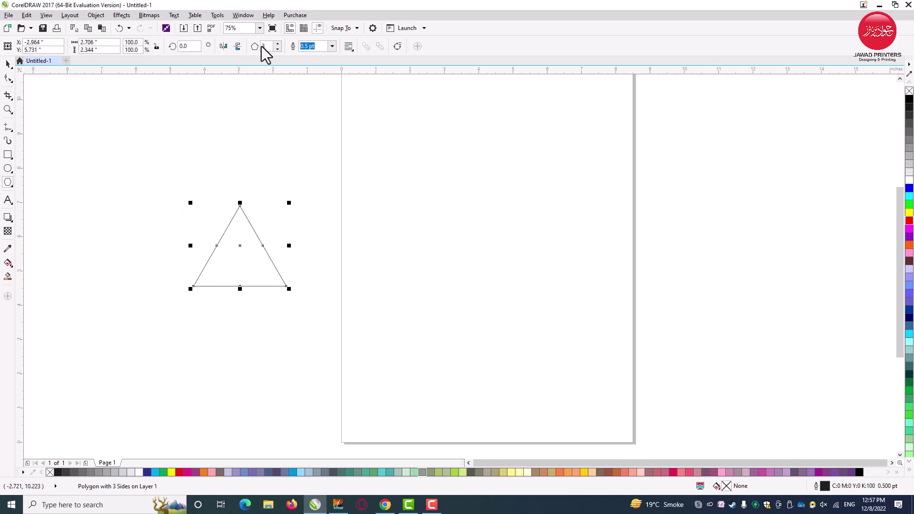
{"action": "key", "text": "Return"}
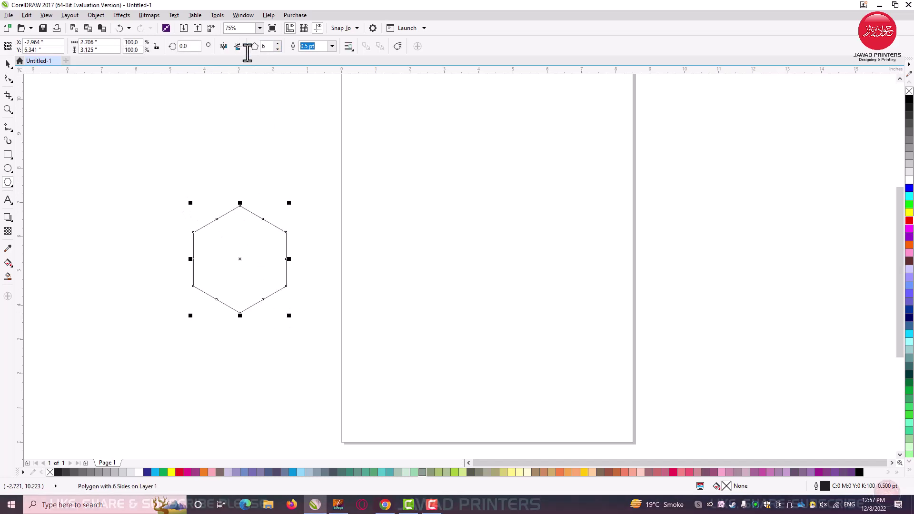
{"action": "left_click", "coordinate": [8, 63]}
{"action": "type", "text": "90"}
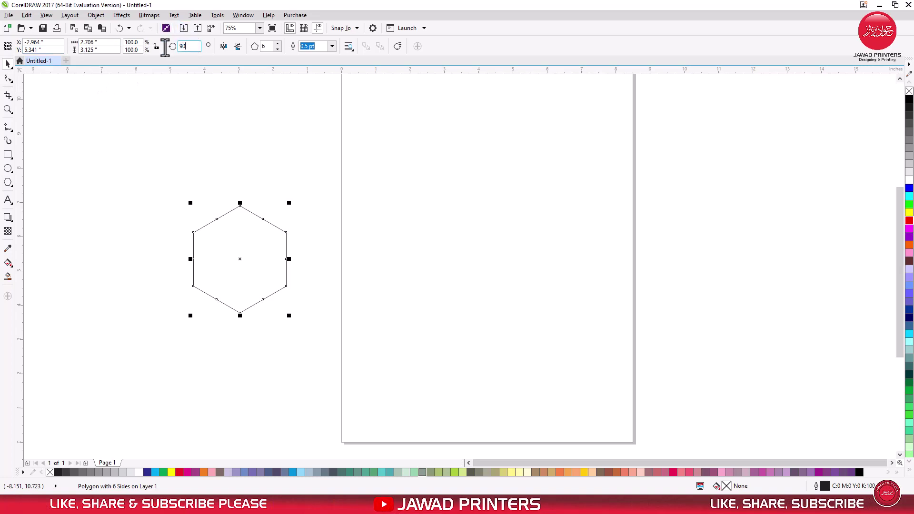
{"action": "key", "text": "Return"}
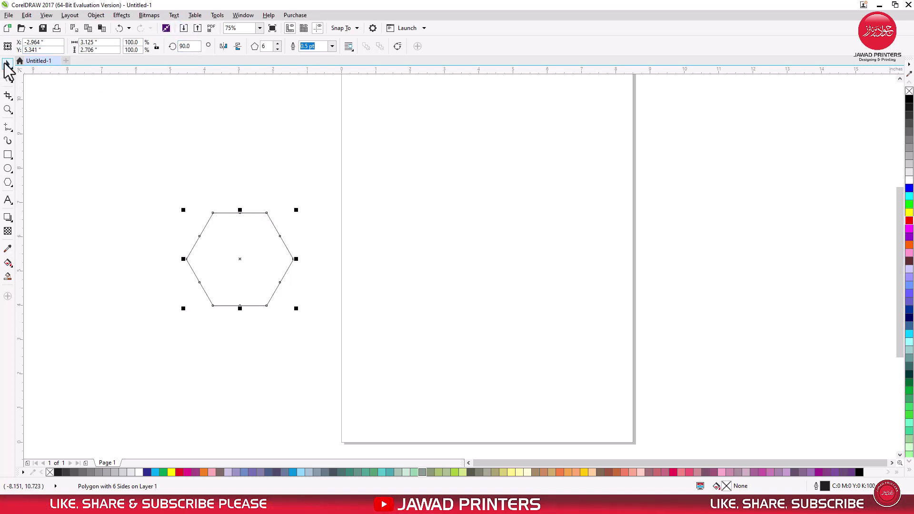
Draw a short horizontal line and align it centred on the hexagon's top edge
{"action": "left_click", "coordinate": [8, 126]}
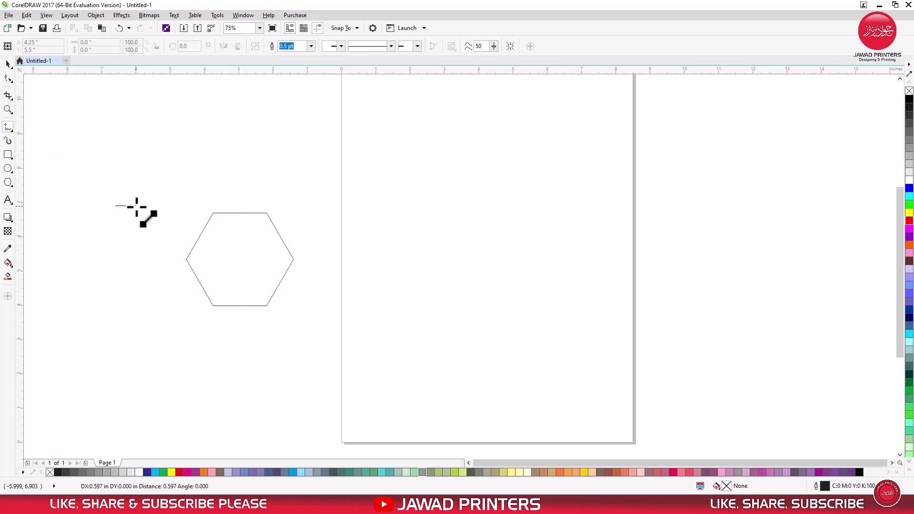
{"action": "left_click", "coordinate": [145, 206]}
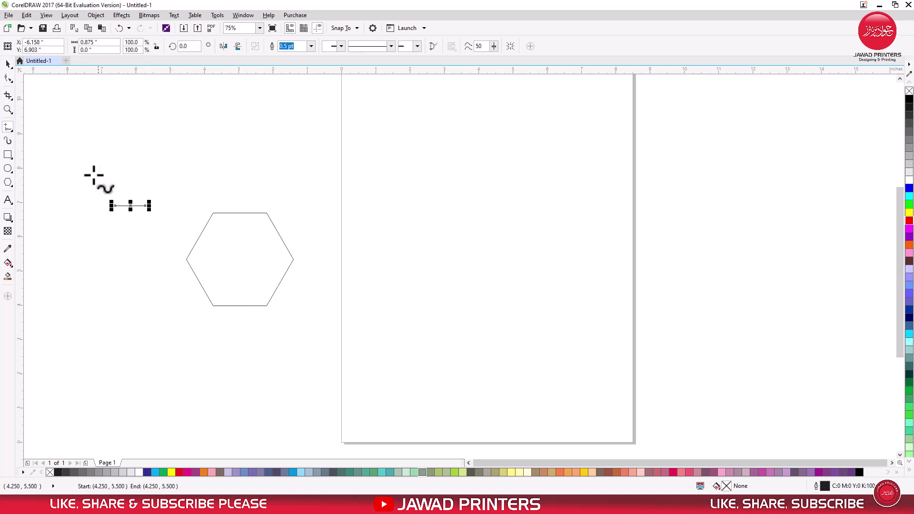
{"action": "left_click", "coordinate": [8, 64]}
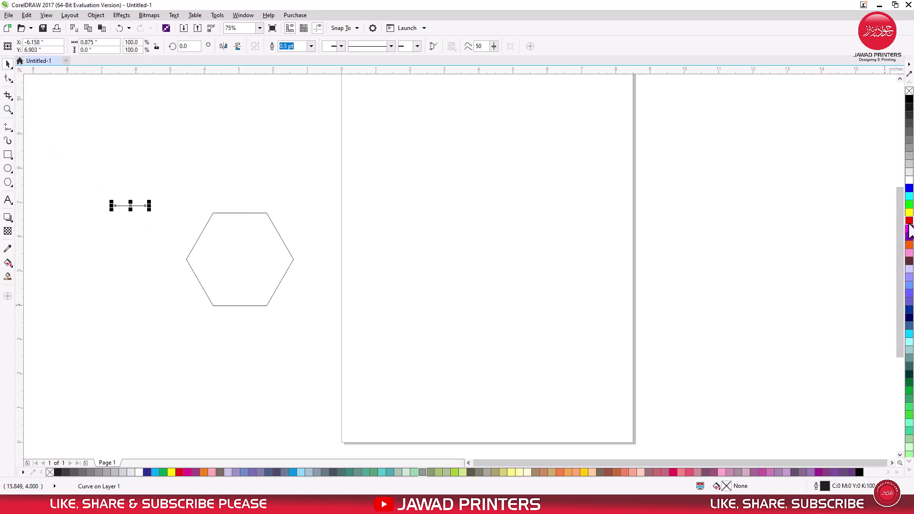
{"action": "key", "text": "ctrl+a"}
{"action": "key", "text": "e"}
{"action": "key", "text": "t"}
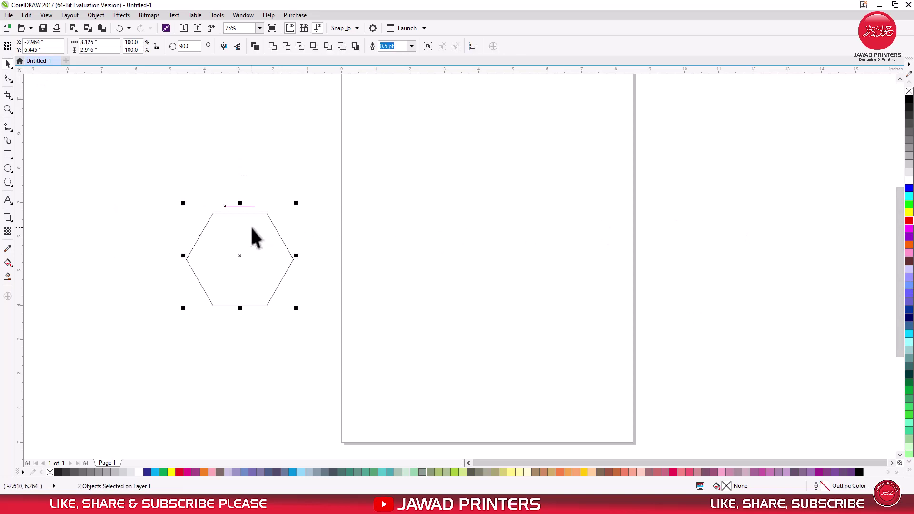
{"action": "left_click", "coordinate": [329, 191]}
{"action": "key", "text": "z"}
{"action": "left_click_drag", "start_coordinate": [332, 173], "coordinate": [144, 320]}
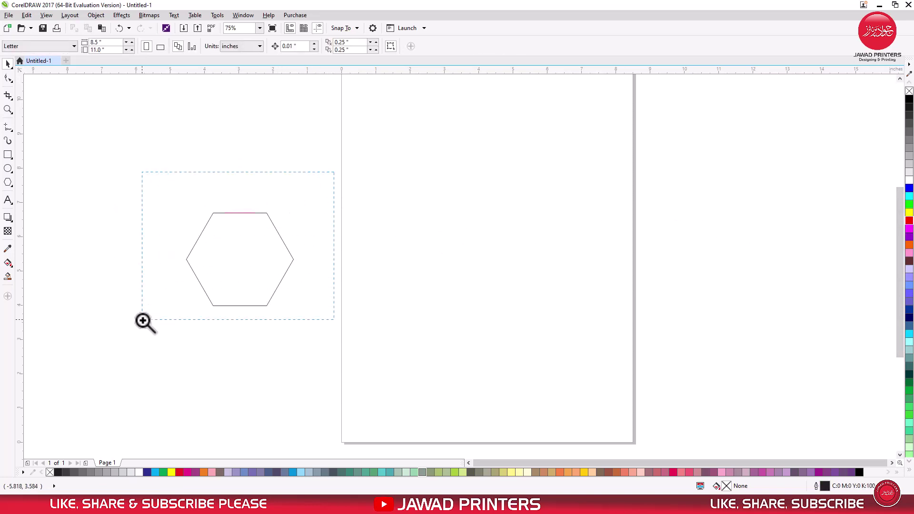
Draw a diagonal line across the upper-left corner and repeat rotated copies 60° around the centre
{"action": "left_click", "coordinate": [8, 127]}
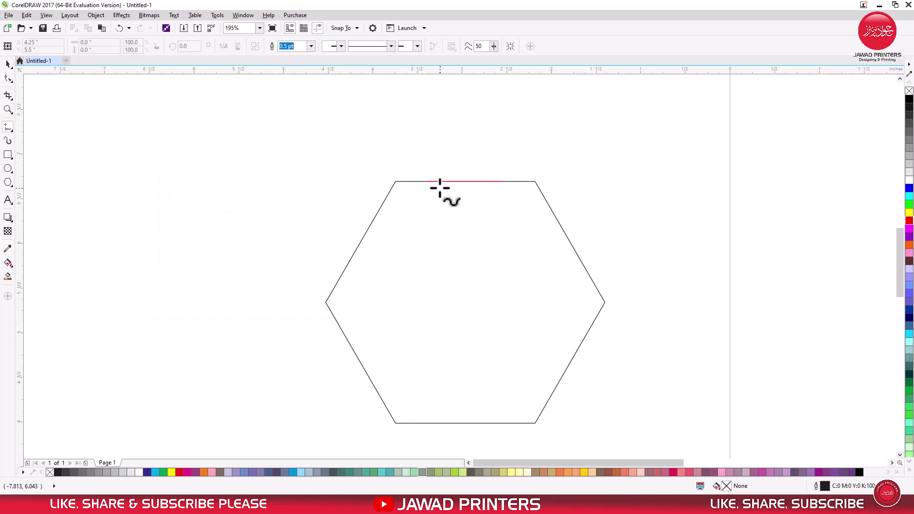
{"action": "left_click", "coordinate": [423, 182]}
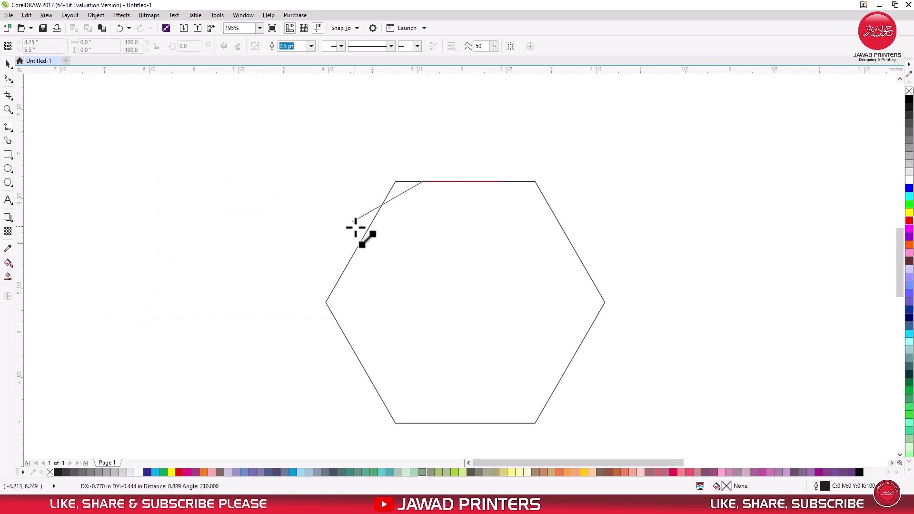
{"action": "left_click", "coordinate": [340, 229]}
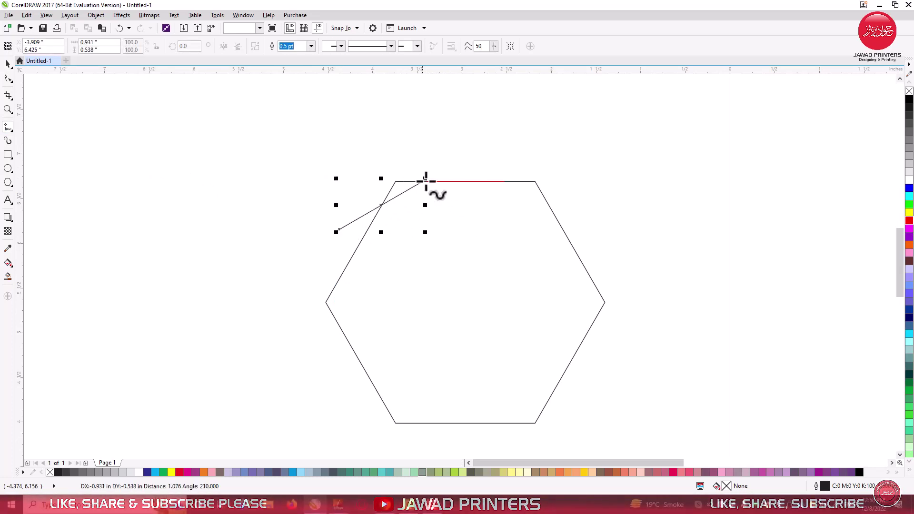
{"action": "left_click_drag", "start_coordinate": [425, 179], "coordinate": [447, 163]}
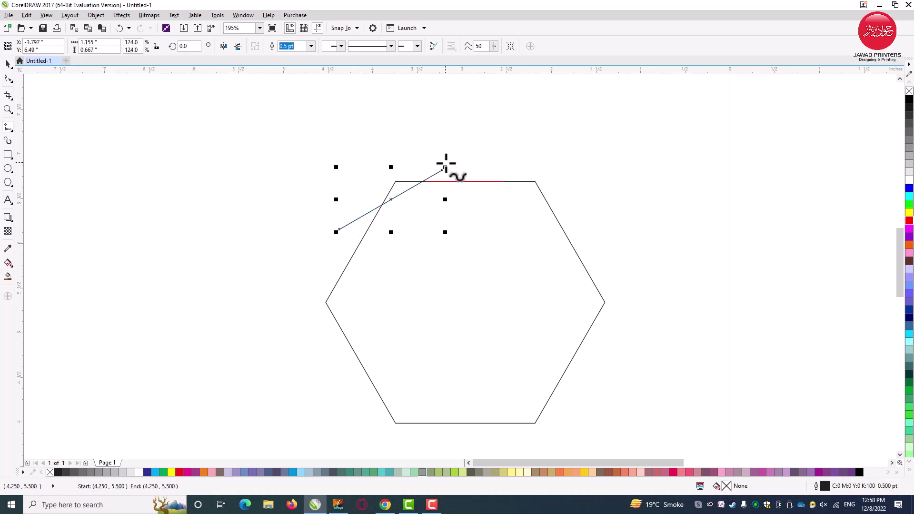
{"action": "left_click", "coordinate": [395, 197]}
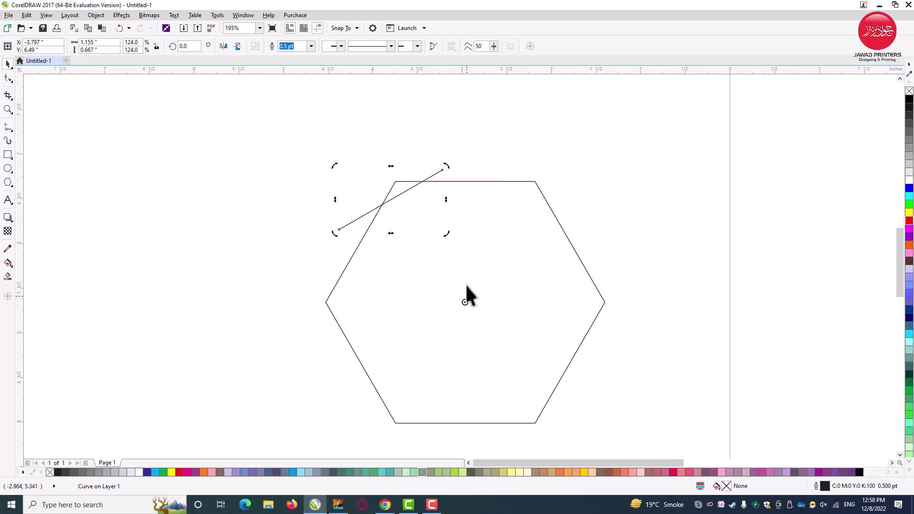
{"action": "left_click_drag", "start_coordinate": [450, 166], "coordinate": [203, 182]}
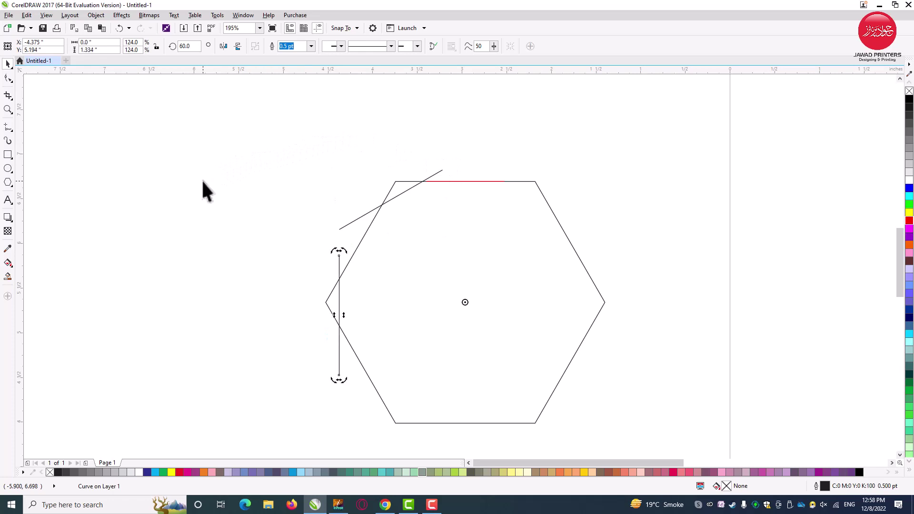
{"action": "key", "text": "ctrl+r"}
{"action": "key", "text": "ctrl+r"}
{"action": "key", "text": "ctrl+r"}
{"action": "key", "text": "ctrl+r"}
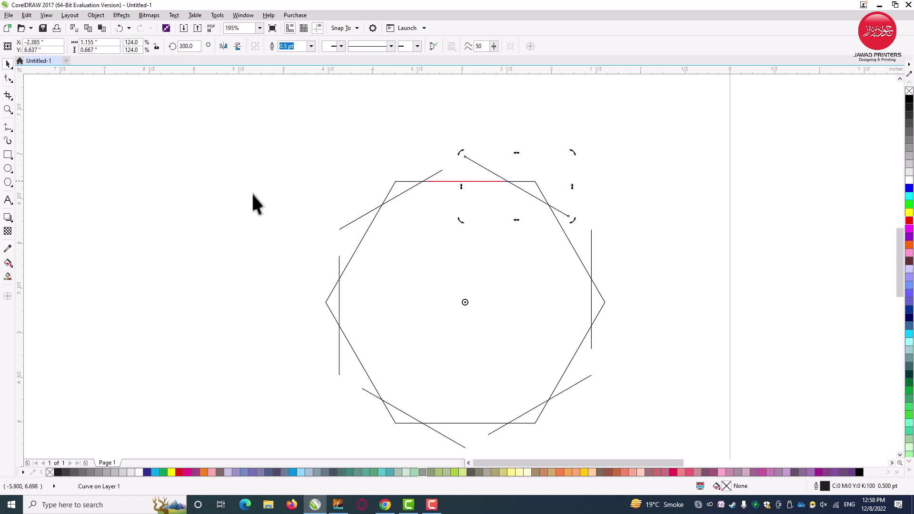
Marquee-select the hexagon together with all six corner lines
{"action": "left_click", "coordinate": [562, 109]}
{"action": "left_click_drag", "start_coordinate": [410, 199], "coordinate": [404, 212]}
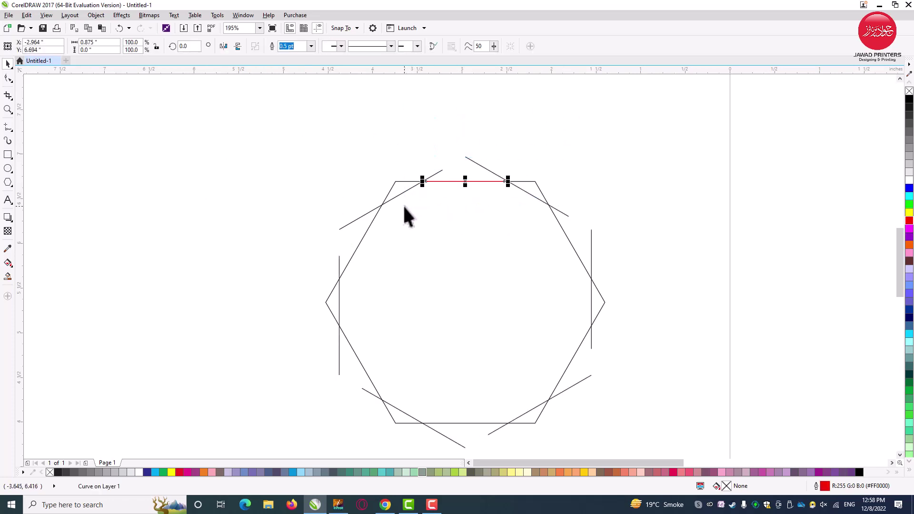
{"action": "left_click_drag", "start_coordinate": [665, 111], "coordinate": [326, 320]}
{"action": "left_click_drag", "start_coordinate": [236, 442], "coordinate": [226, 460]}
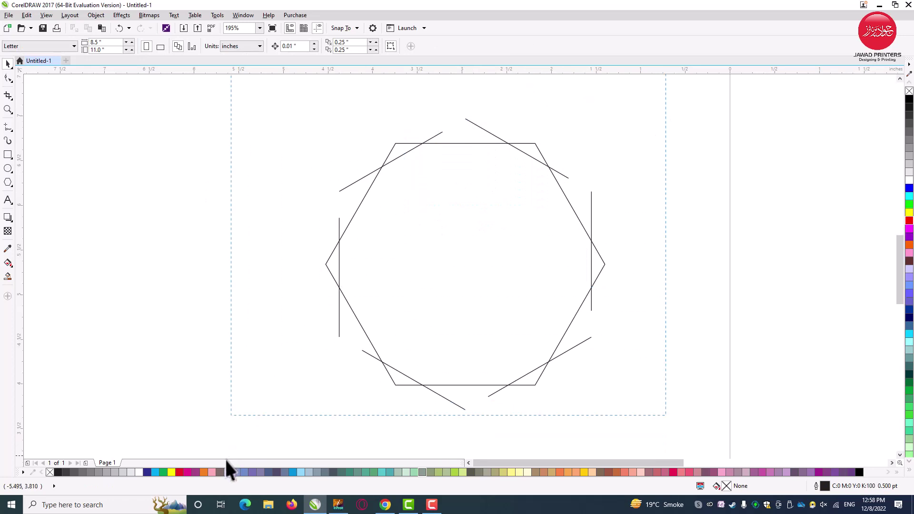
{"action": "left_click_drag", "start_coordinate": [333, 100], "coordinate": [287, 59]}
Trim the hexagon with the corner lines and break the trimmed outline apart
{"action": "left_click", "coordinate": [341, 46]}
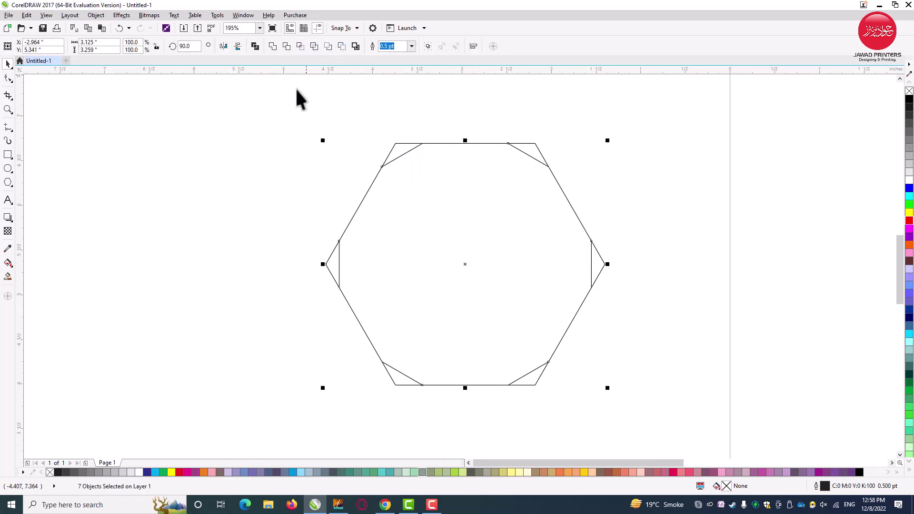
{"action": "left_click", "coordinate": [264, 160]}
{"action": "left_click", "coordinate": [398, 152]}
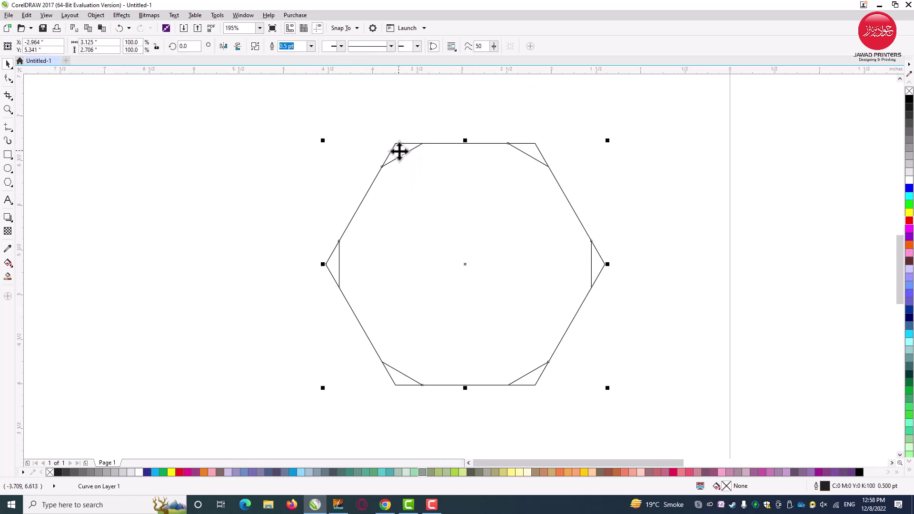
{"action": "right_click", "coordinate": [398, 151]}
{"action": "left_click", "coordinate": [416, 192]}
Delete the six corner triangles and move the clipped hexagon back to the centre
{"action": "left_click_drag", "start_coordinate": [466, 243], "coordinate": [145, 243]}
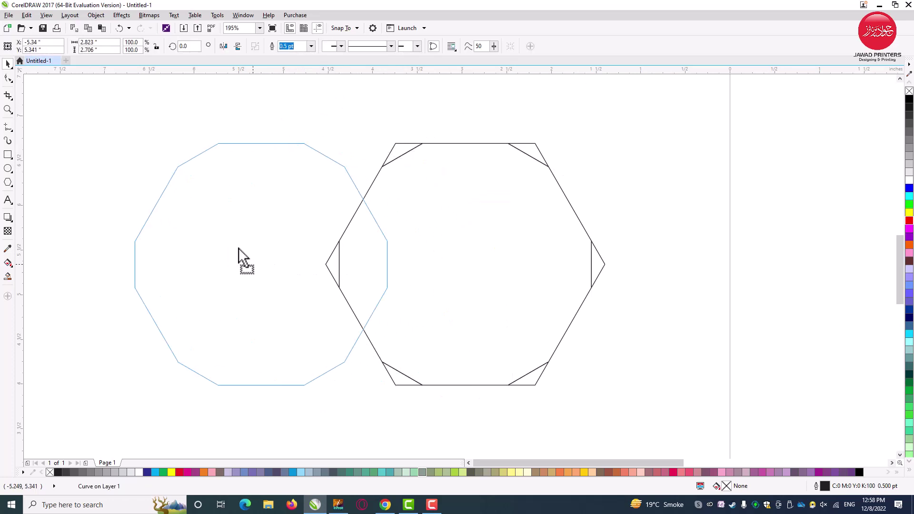
{"action": "left_click_drag", "start_coordinate": [277, 100], "coordinate": [401, 213]}
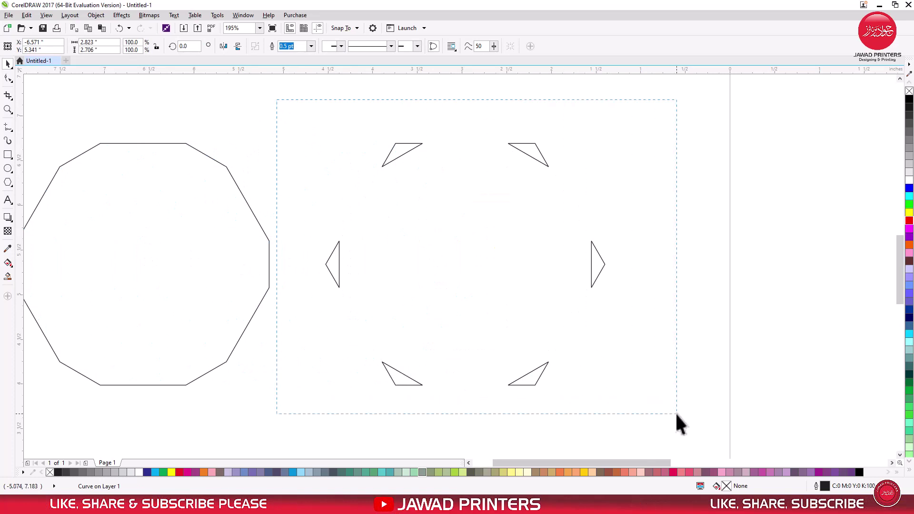
{"action": "key", "text": "Delete"}
{"action": "left_click_drag", "start_coordinate": [203, 249], "coordinate": [535, 267]}
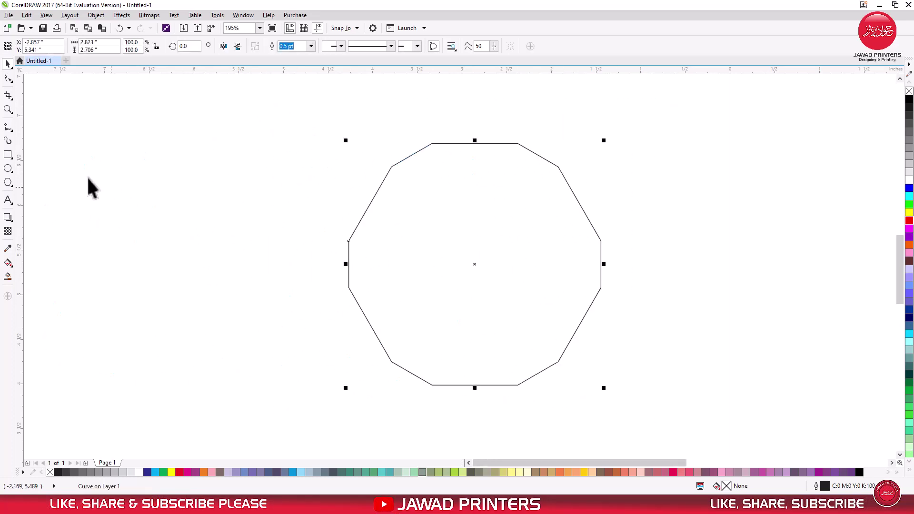
Draw a vertical line and place its bottom end at the shape's centre
{"action": "left_click", "coordinate": [8, 128]}
{"action": "left_click_drag", "start_coordinate": [193, 164], "coordinate": [192, 231]}
{"action": "key", "text": "space"}
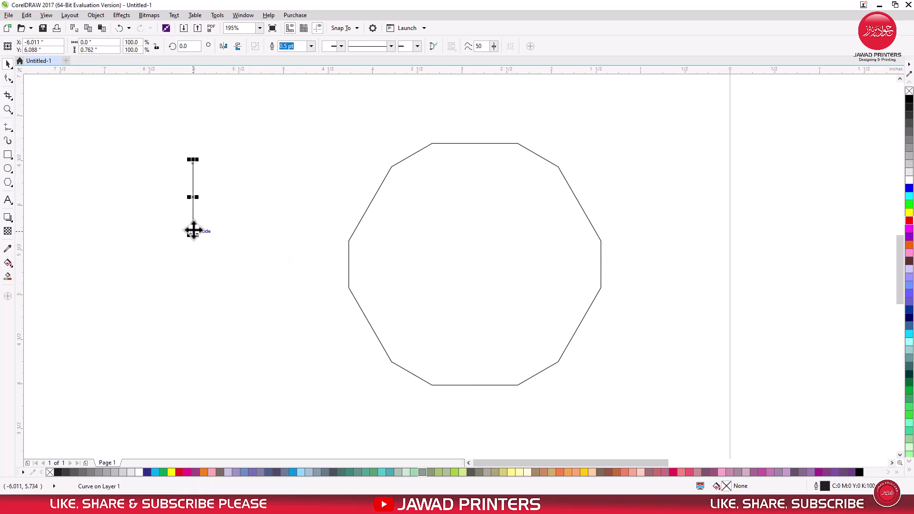
{"action": "left_click", "coordinate": [193, 206]}
{"action": "left_click_drag", "start_coordinate": [194, 232], "coordinate": [378, 241]}
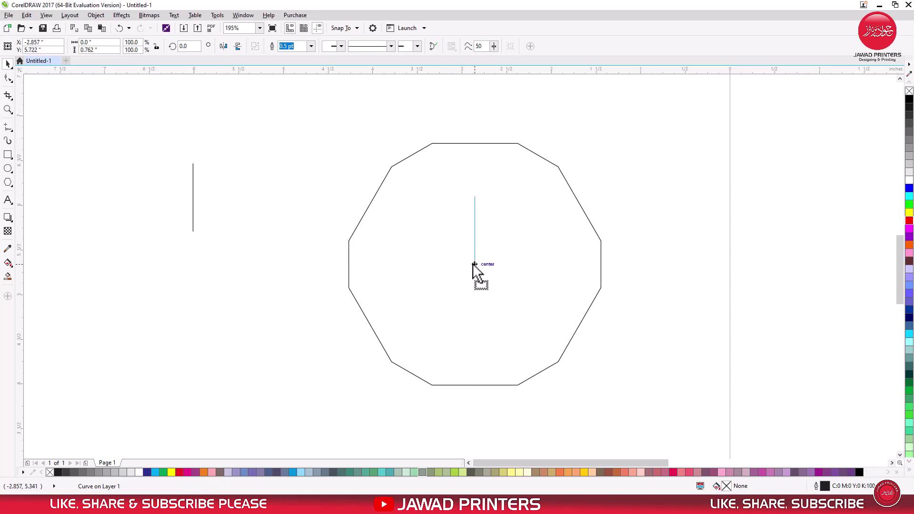
{"action": "left_click_drag", "start_coordinate": [459, 262], "coordinate": [474, 264]}
Rotate copies of the line 120° and 240° around the centre to form a Y
{"action": "left_click", "coordinate": [474, 265]}
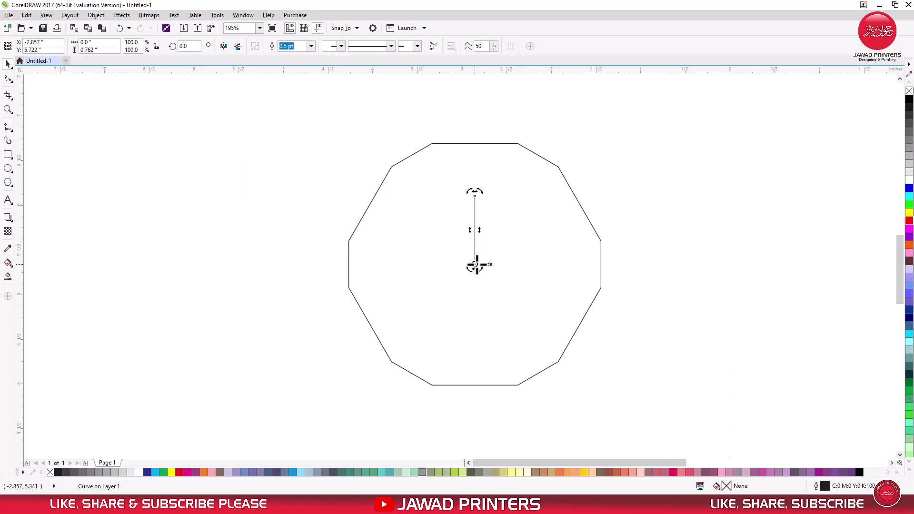
{"action": "mouse_move", "coordinate": [474, 191]}
{"action": "left_mouse_down"}
{"action": "mouse_move", "coordinate": [385, 311]}
{"action": "mouse_move", "coordinate": [395, 314]}
{"action": "left_mouse_up"}
{"action": "key", "text": "ctrl+r"}
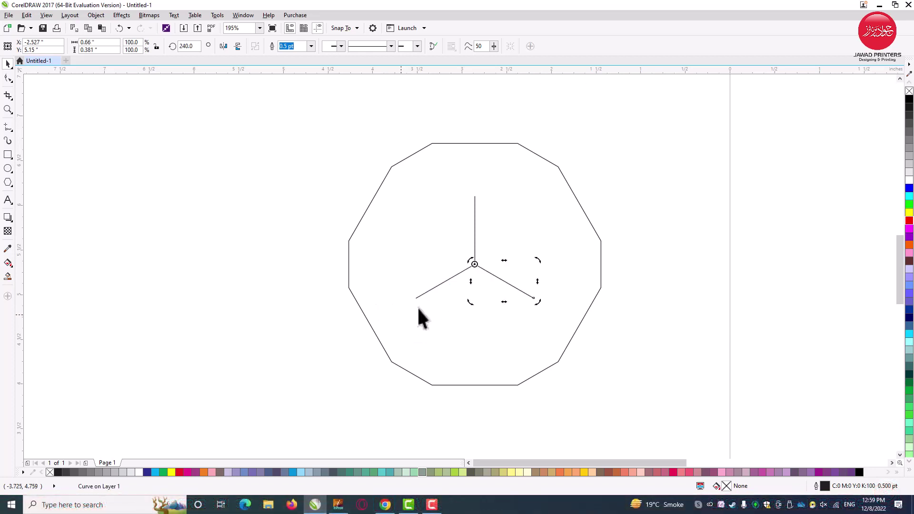
{"action": "left_click", "coordinate": [647, 202]}
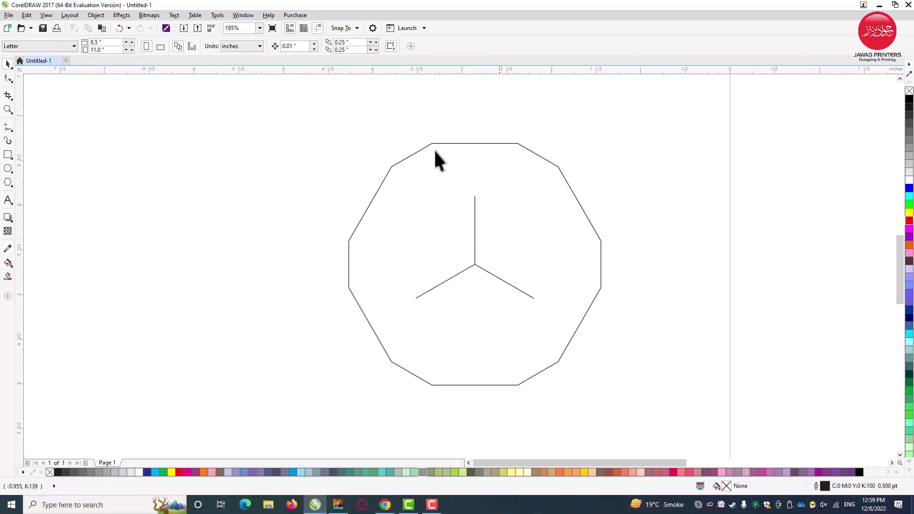
{"action": "left_click", "coordinate": [8, 126]}
Draw a bent line from the upper-left vertex through the top spoke to the upper-right vertex
{"action": "key", "text": "F2"}
{"action": "mouse_move", "coordinate": [596, 131]}
{"action": "left_mouse_down"}
{"action": "mouse_move", "coordinate": [344, 302]}
{"action": "mouse_move", "coordinate": [307, 357]}
{"action": "left_mouse_up"}
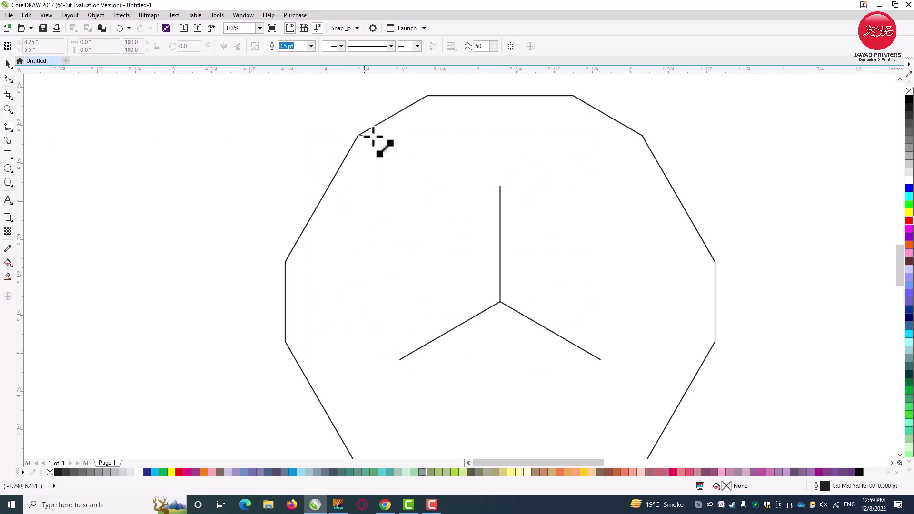
{"action": "left_click", "coordinate": [373, 137]}
{"action": "left_click", "coordinate": [500, 187]}
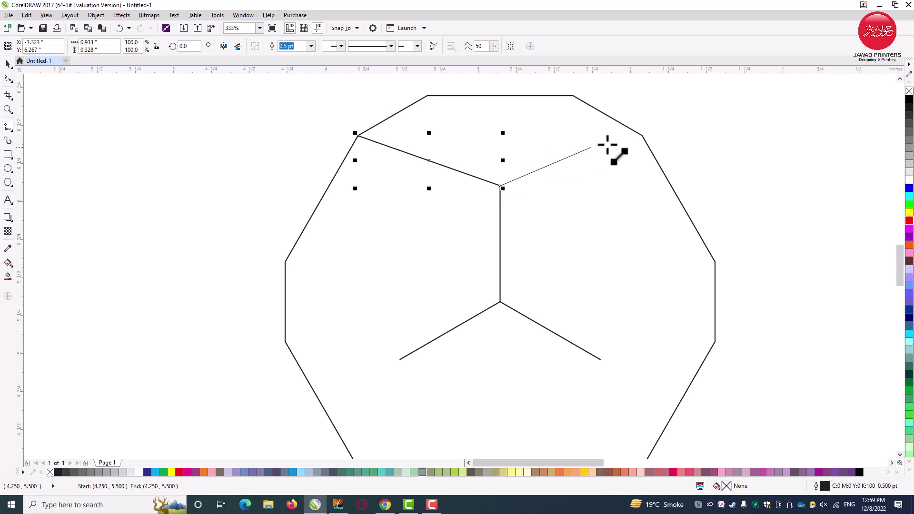
{"action": "left_click", "coordinate": [643, 135]}
{"action": "key", "text": "space"}
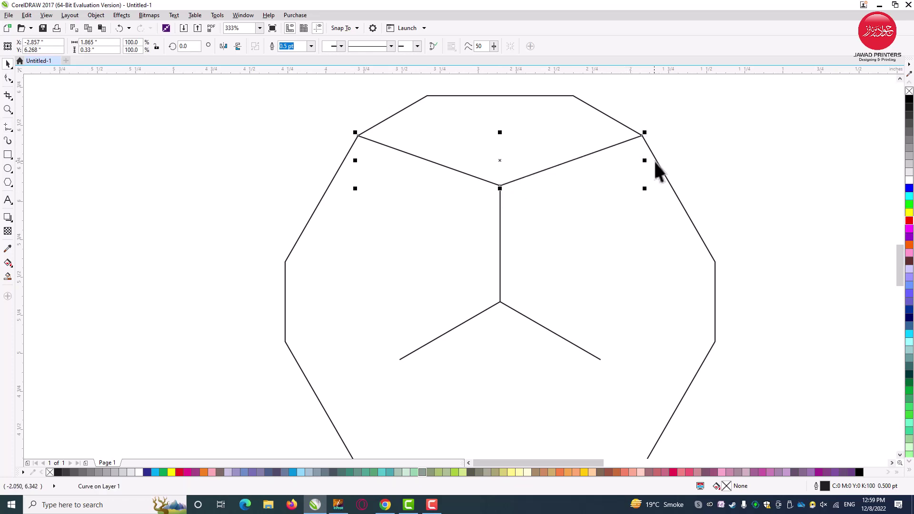
Rotate copies of the bent line 120° and 240° around the centre
{"action": "scroll", "coordinate": [655, 162], "scroll_direction": "down", "scroll_amount": 2}
{"action": "left_click", "coordinate": [601, 167]}
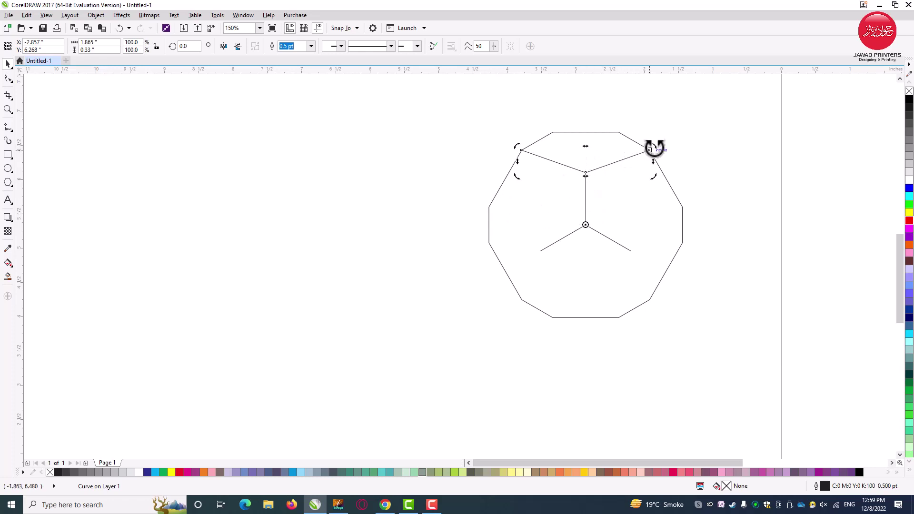
{"action": "mouse_move", "coordinate": [652, 146]}
{"action": "left_mouse_down"}
{"action": "mouse_move", "coordinate": [544, 124]}
{"action": "mouse_move", "coordinate": [465, 203]}
{"action": "left_mouse_up"}
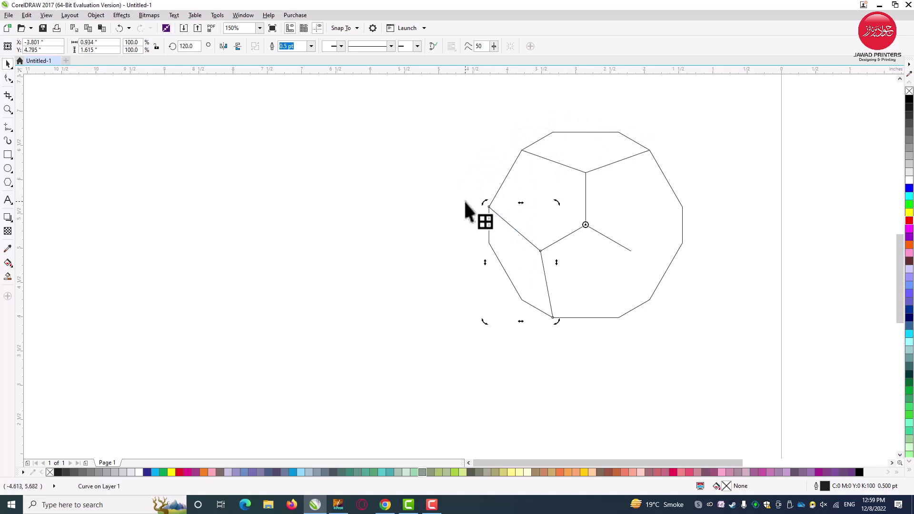
{"action": "key", "text": "ctrl+r"}
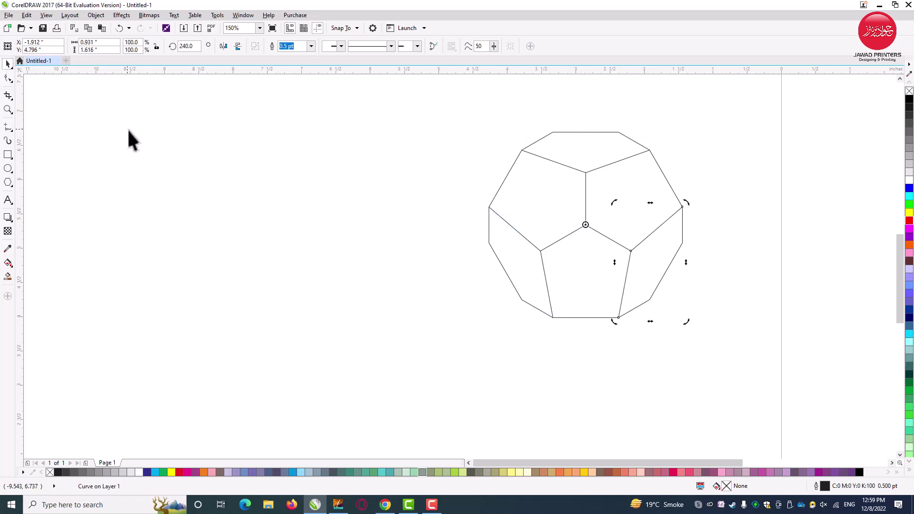
{"action": "left_click", "coordinate": [301, 185]}
{"action": "key", "text": "F2"}
{"action": "left_click_drag", "start_coordinate": [378, 92], "coordinate": [756, 347]}
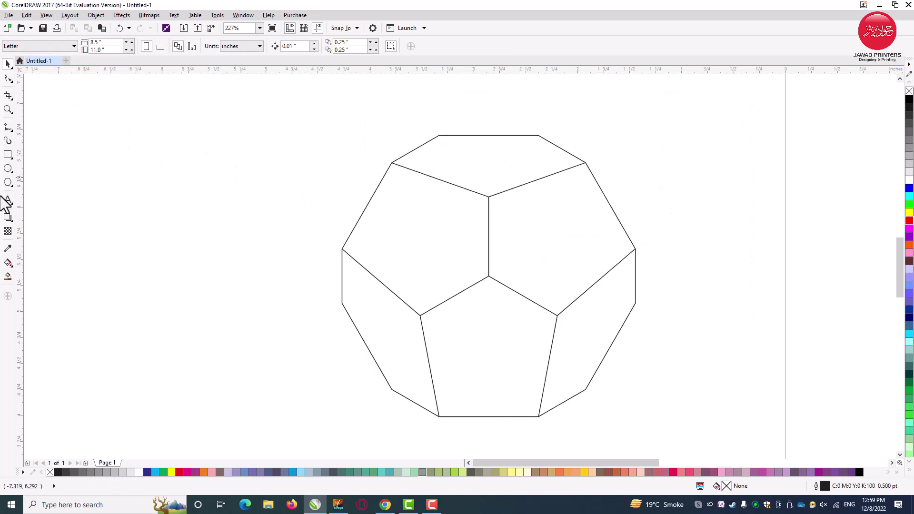
Smart Fill the left and top pentagon faces black
{"action": "left_click", "coordinate": [7, 275]}
{"action": "left_click", "coordinate": [443, 198]}
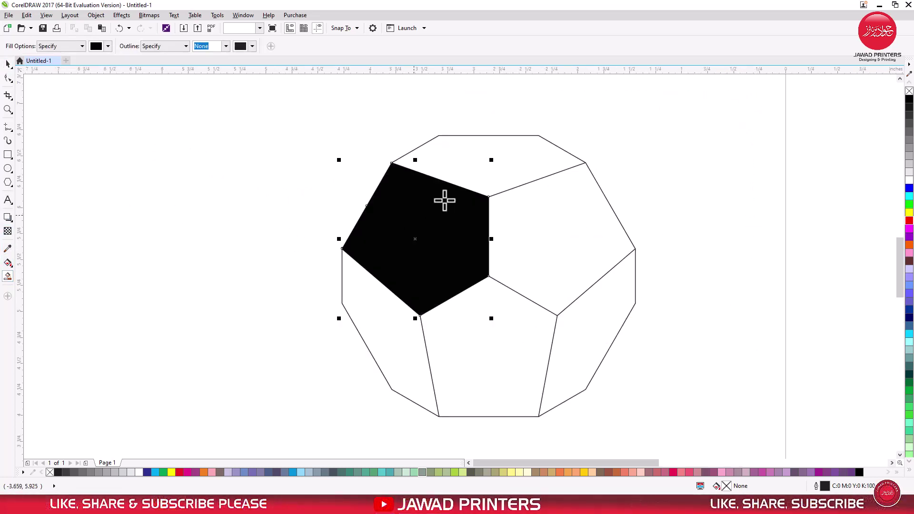
{"action": "left_click", "coordinate": [519, 150]}
{"action": "left_click", "coordinate": [8, 64]}
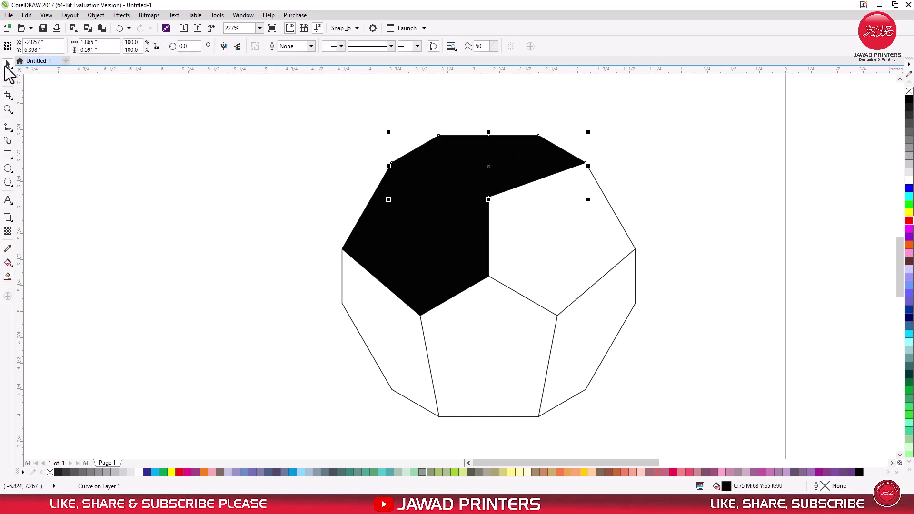
Add an inside contour to the top face, break it apart, and cut it out with Back Minus Front
{"action": "left_click", "coordinate": [8, 219]}
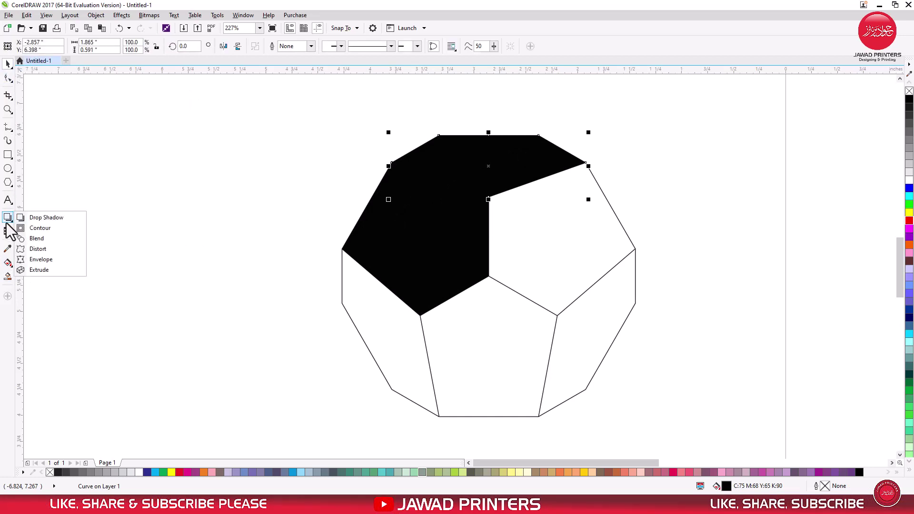
{"action": "left_click", "coordinate": [24, 226]}
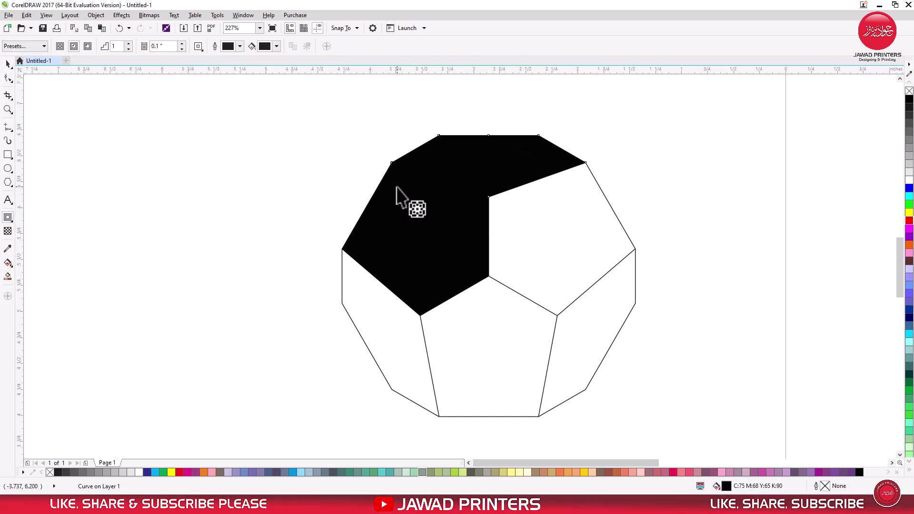
{"action": "mouse_move", "coordinate": [395, 165]}
{"action": "left_mouse_down"}
{"action": "mouse_move", "coordinate": [390, 205]}
{"action": "mouse_move", "coordinate": [369, 171]}
{"action": "left_mouse_up"}
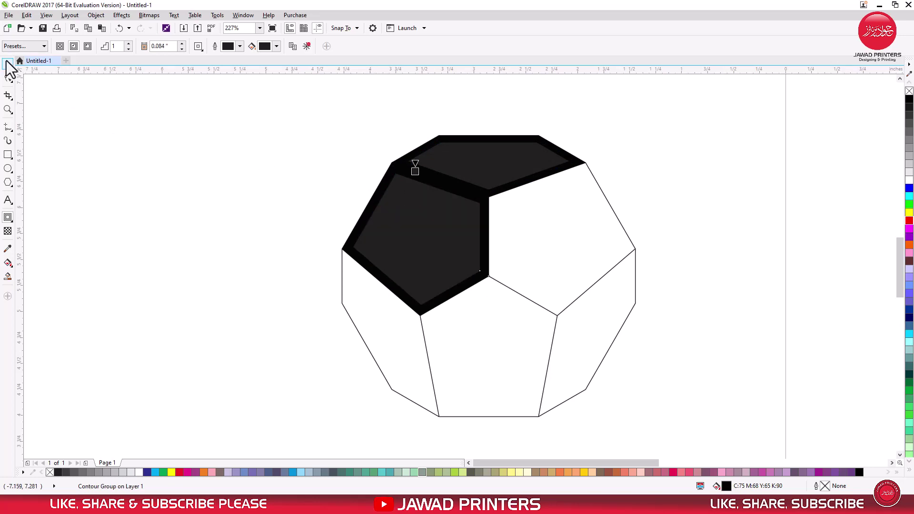
{"action": "right_click", "coordinate": [538, 162]}
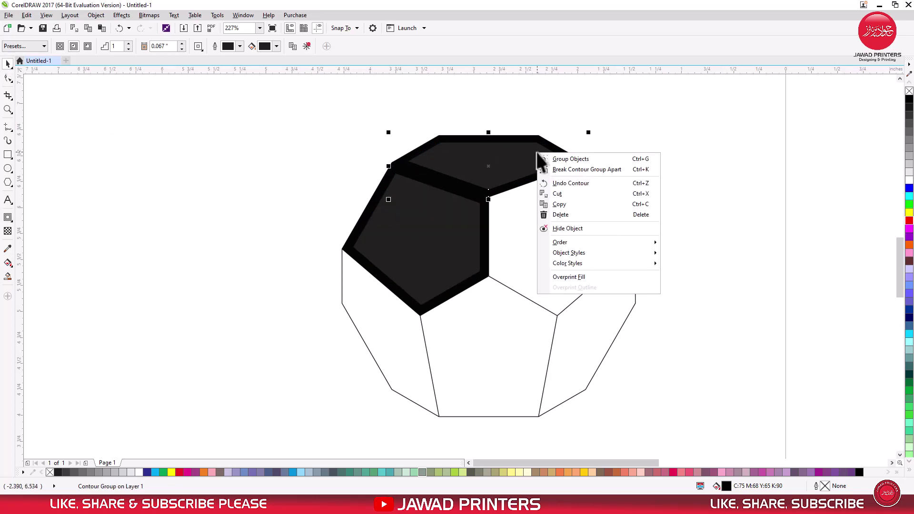
{"action": "left_click", "coordinate": [547, 169]}
{"action": "left_click", "coordinate": [547, 162]}
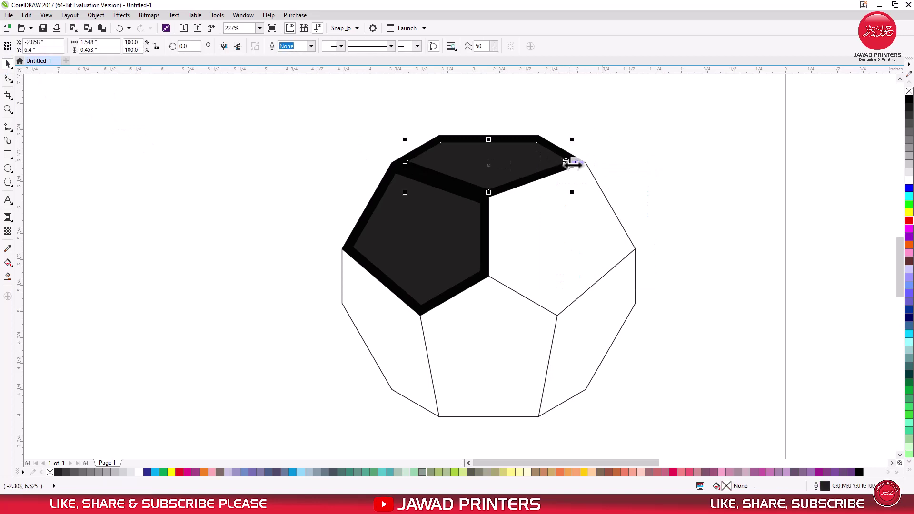
{"action": "left_click", "coordinate": [579, 162], "text": "shift"}
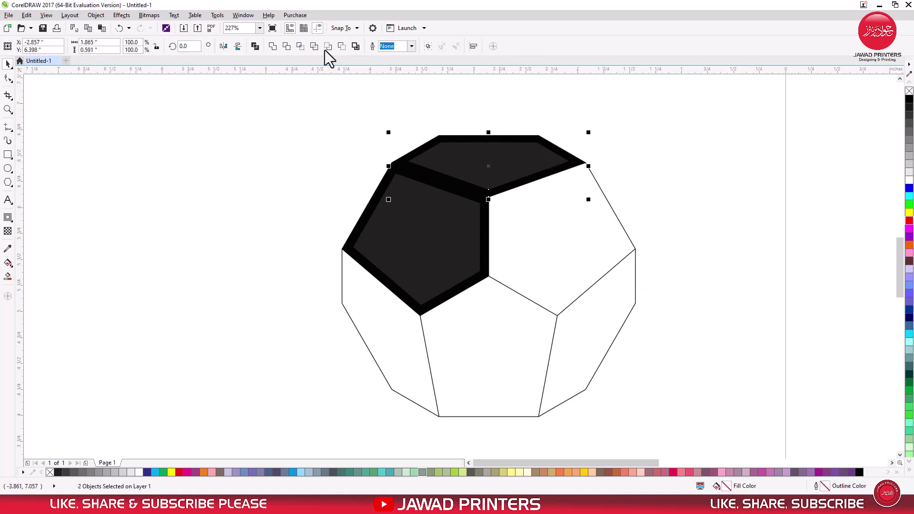
{"action": "left_click", "coordinate": [342, 46]}
Break apart the left face's contour and cut the inner pentagon out to make a ring
{"action": "left_click", "coordinate": [381, 219]}
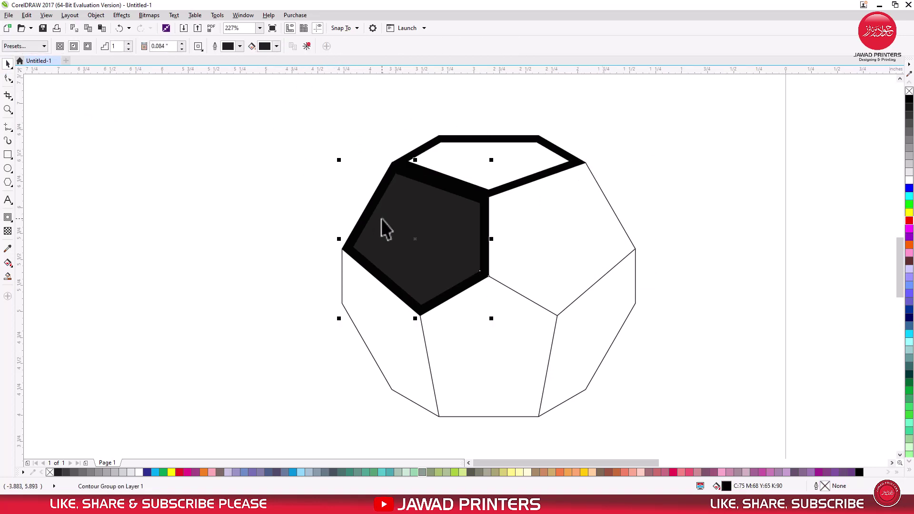
{"action": "right_click", "coordinate": [382, 219]}
{"action": "left_click", "coordinate": [428, 236]}
{"action": "left_click", "coordinate": [376, 222]}
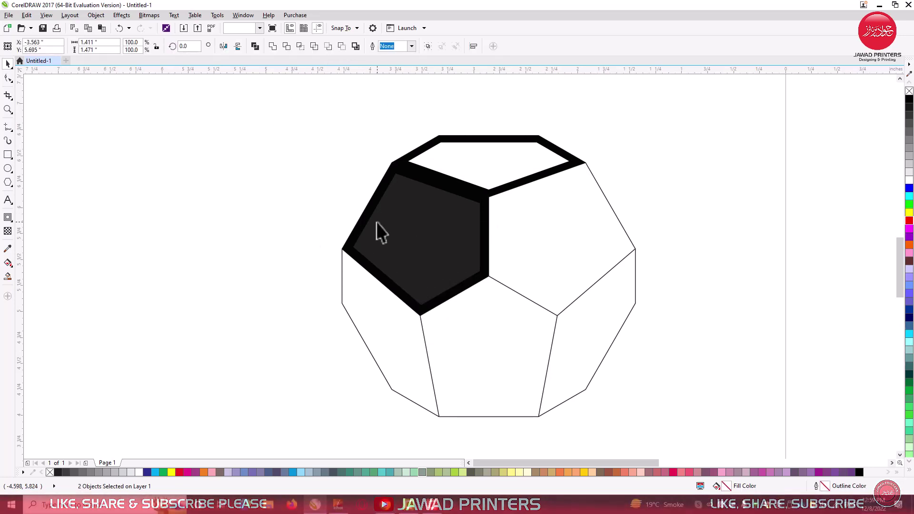
{"action": "left_click", "coordinate": [344, 241], "text": "shift"}
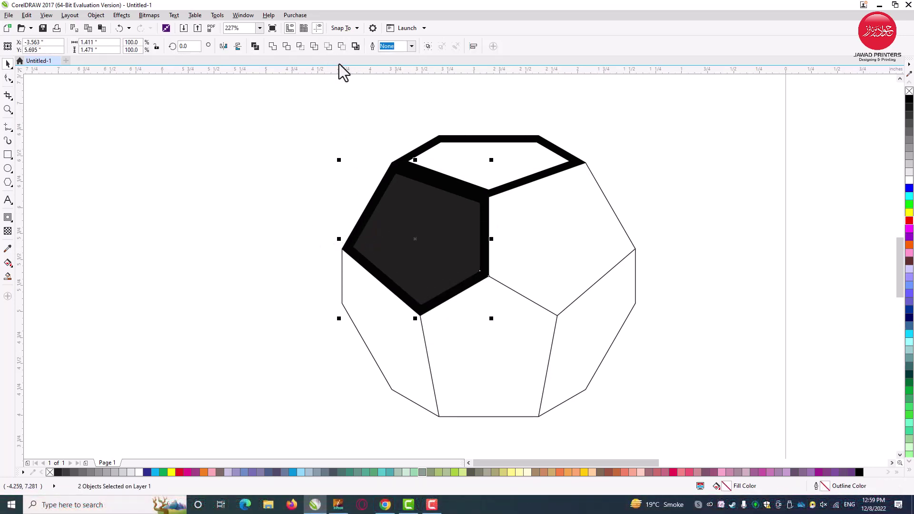
{"action": "left_click", "coordinate": [341, 46]}
{"action": "left_click", "coordinate": [321, 126]}
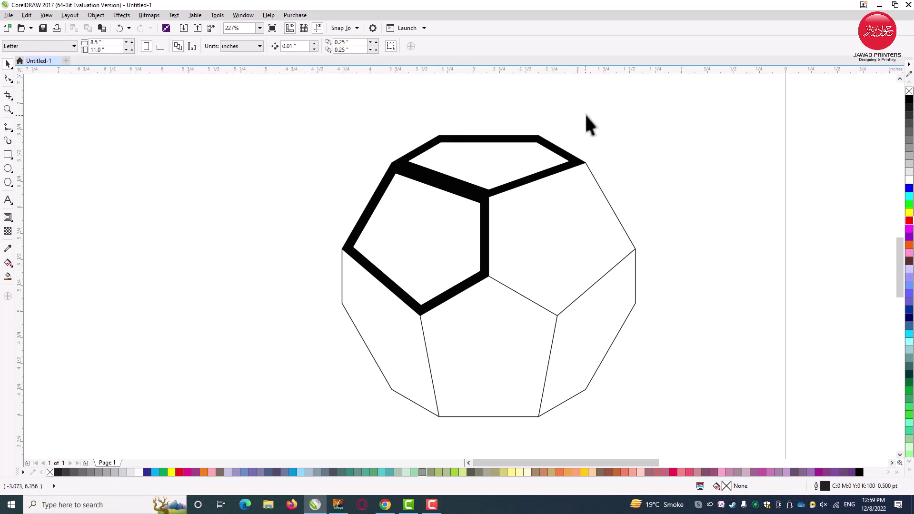
Group the two face frames and repeat rotated copies around the left pentagon's lower-right corner
{"action": "left_click", "coordinate": [534, 175]}
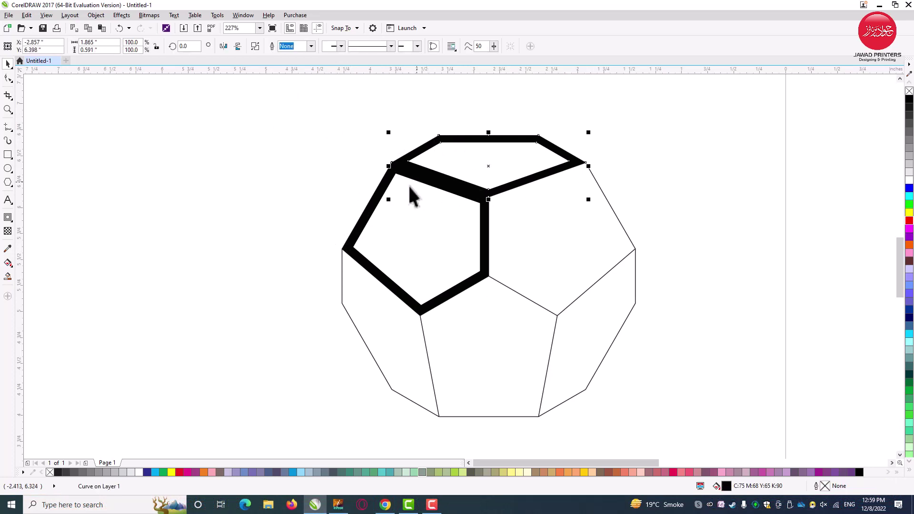
{"action": "left_click", "coordinate": [379, 192], "text": "shift"}
{"action": "key", "text": "ctrl+g"}
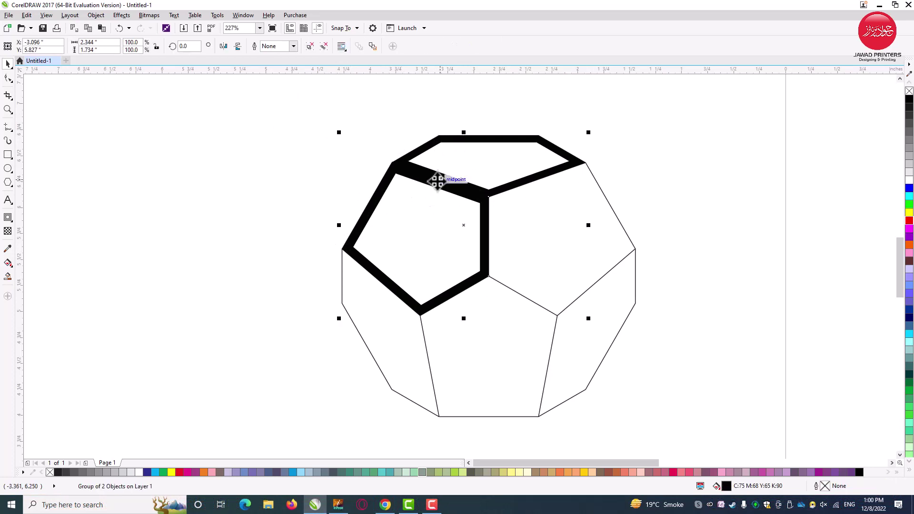
{"action": "left_click", "coordinate": [452, 180]}
{"action": "left_click_drag", "start_coordinate": [468, 237], "coordinate": [486, 269]}
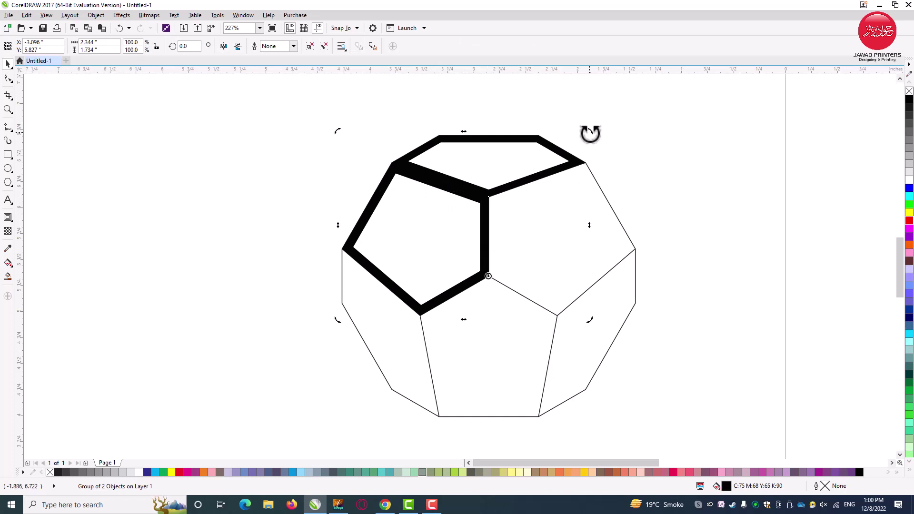
{"action": "mouse_move", "coordinate": [589, 132]}
{"action": "left_mouse_down"}
{"action": "mouse_move", "coordinate": [517, 109]}
{"action": "mouse_move", "coordinate": [355, 266]}
{"action": "left_mouse_up"}
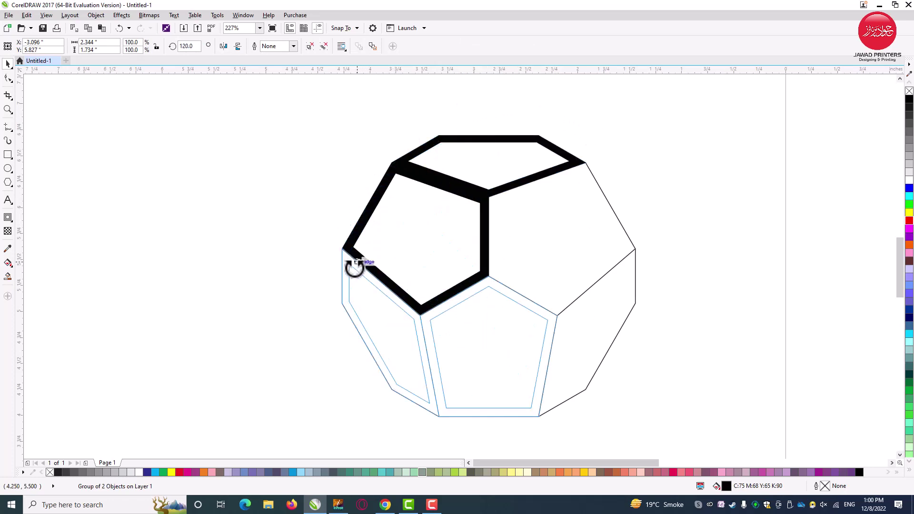
{"action": "right_click", "coordinate": [353, 268]}
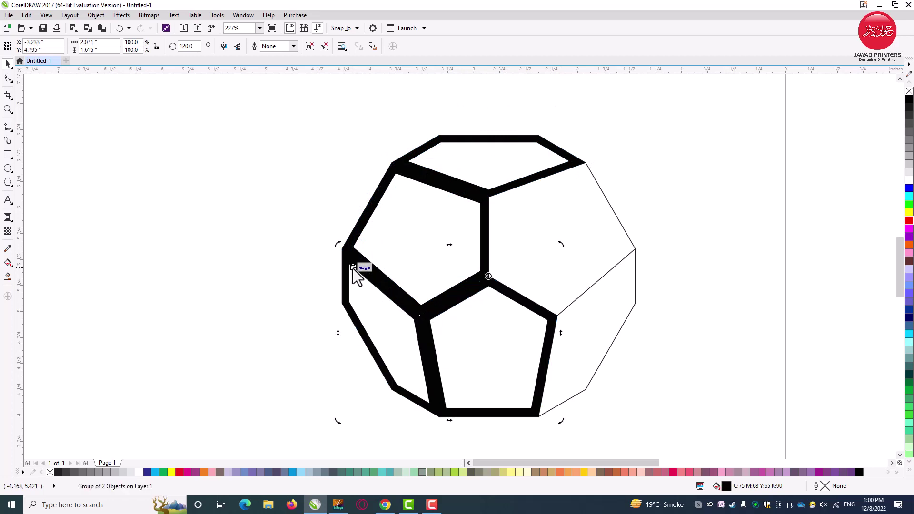
{"action": "key", "text": "ctrl+r"}
{"action": "left_click", "coordinate": [676, 116]}
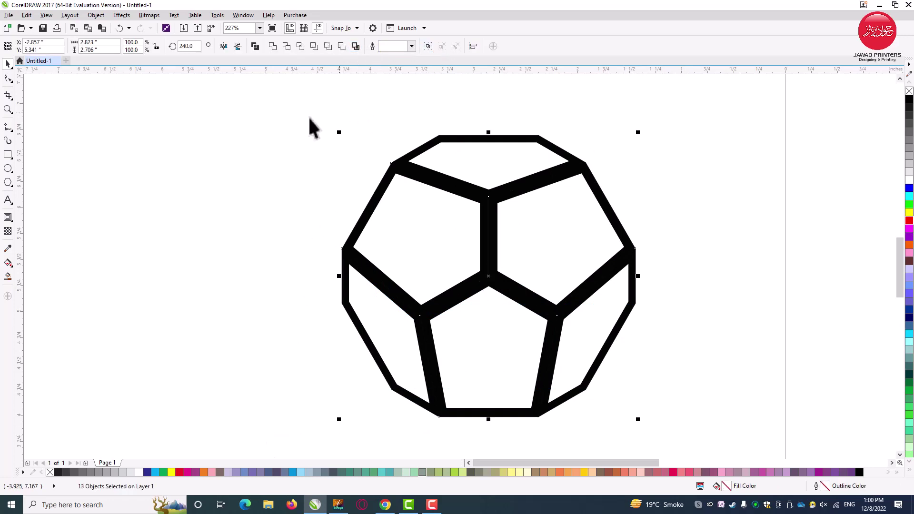
Fill the top and upper-right frames light grey and the upper-left frame medium grey
{"action": "left_click", "coordinate": [281, 119]}
{"action": "left_click", "coordinate": [470, 190]}
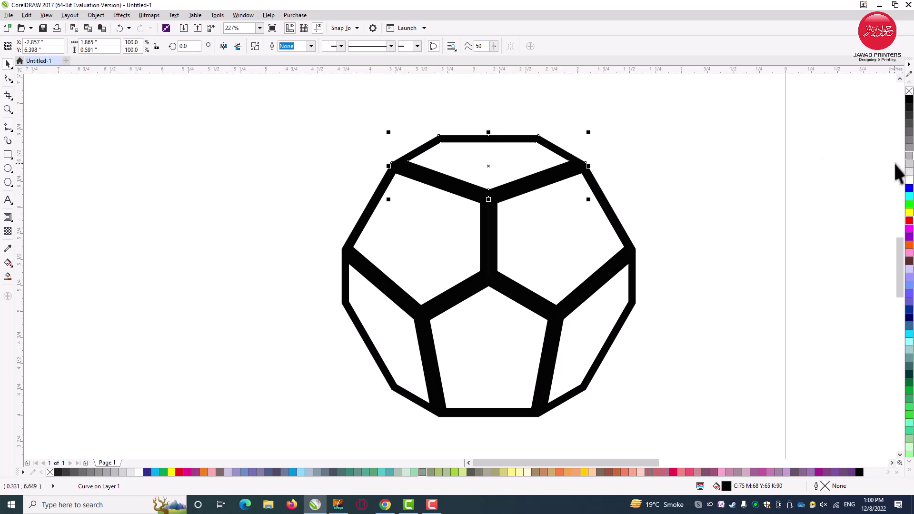
{"action": "left_click", "coordinate": [909, 164]}
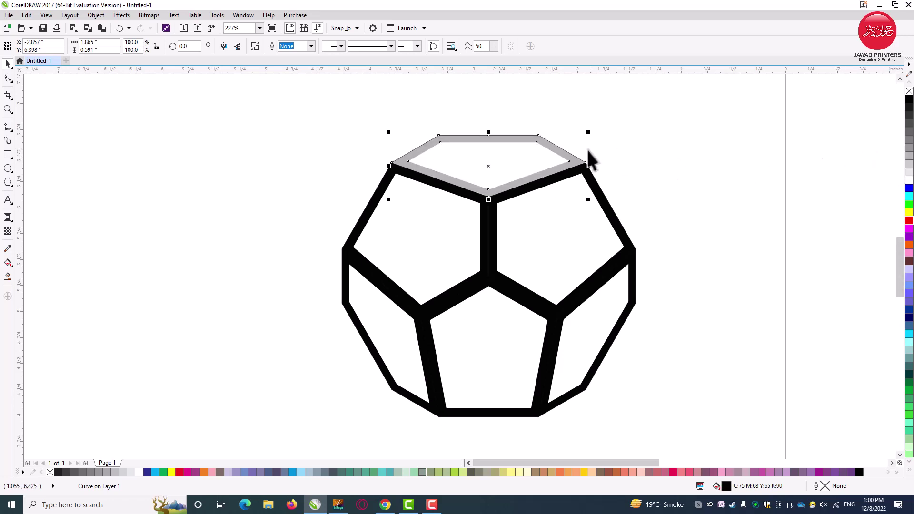
{"action": "left_click", "coordinate": [596, 190]}
{"action": "left_click", "coordinate": [909, 173]}
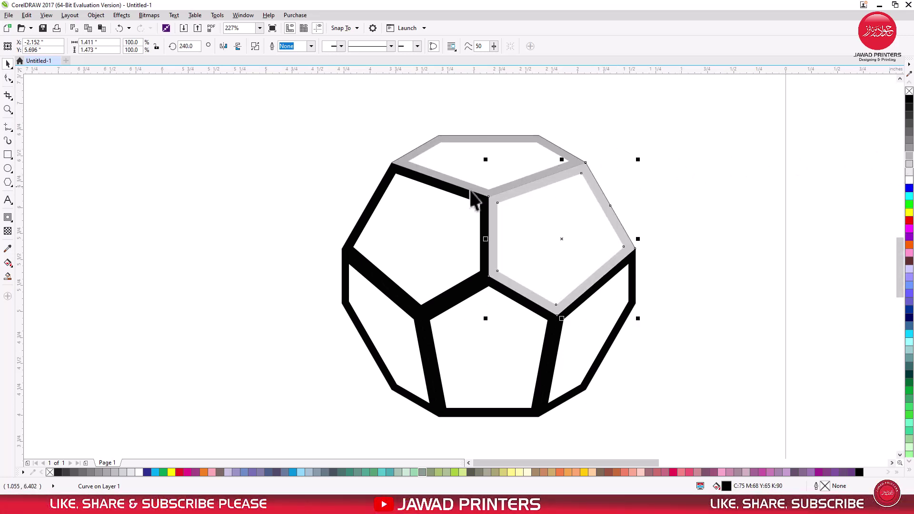
{"action": "left_click", "coordinate": [465, 200]}
{"action": "left_click", "coordinate": [909, 172]}
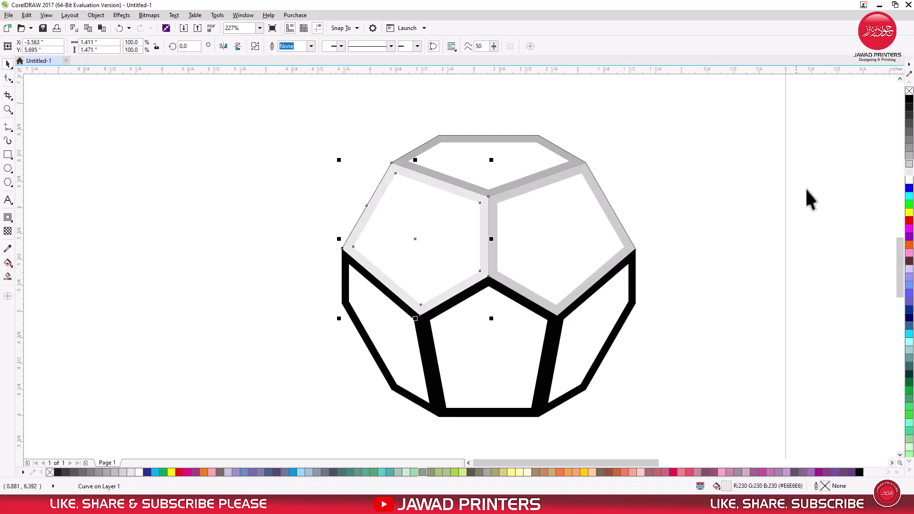
{"action": "left_click", "coordinate": [908, 165]}
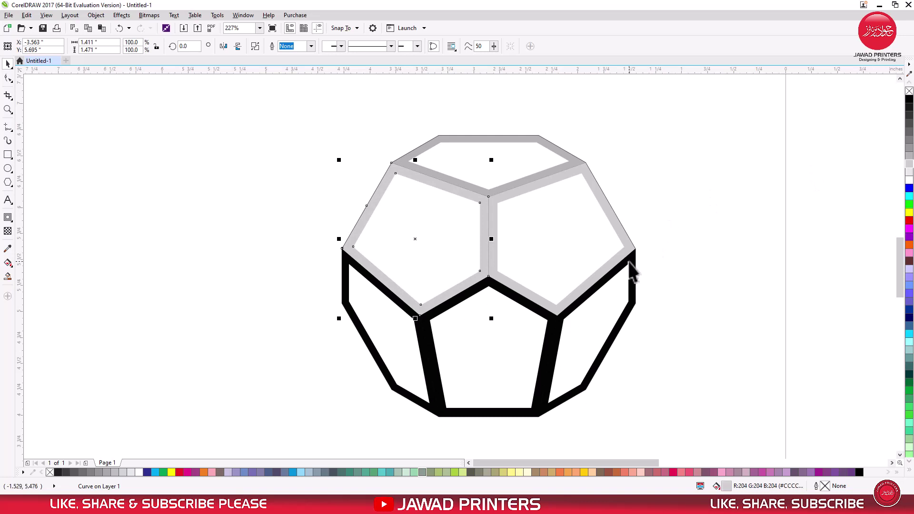
Fill both lower side frames dark grey and select all 13 pieces
{"action": "left_click", "coordinate": [631, 264]}
{"action": "left_click", "coordinate": [909, 138]}
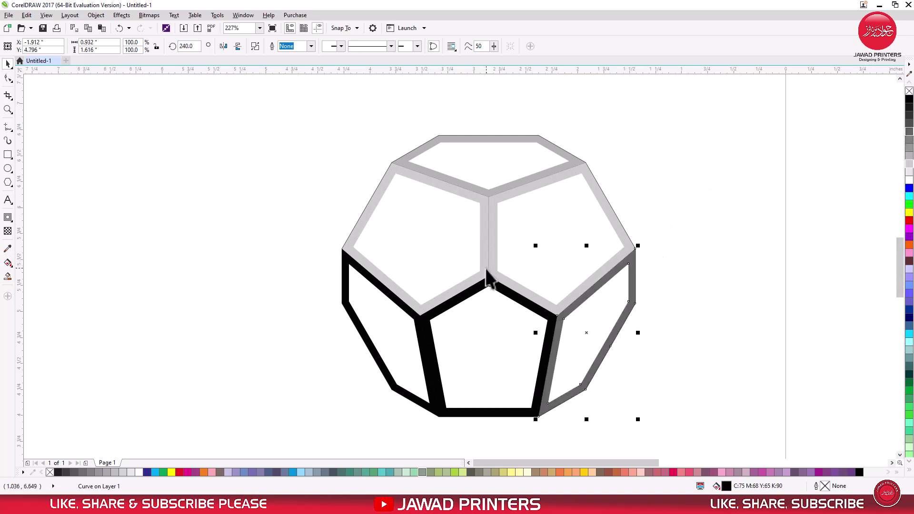
{"action": "left_click", "coordinate": [399, 307]}
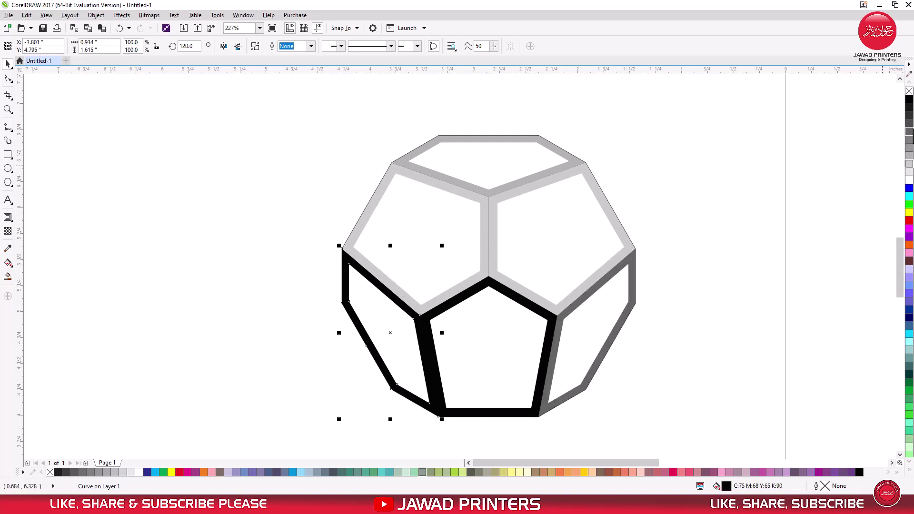
{"action": "left_click", "coordinate": [910, 138]}
{"action": "left_click", "coordinate": [763, 126]}
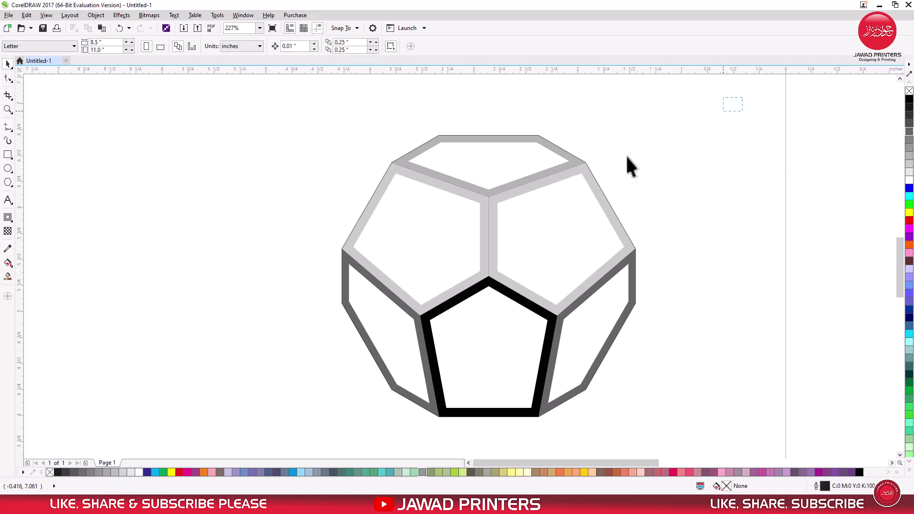
{"action": "key", "text": "ctrl+a"}
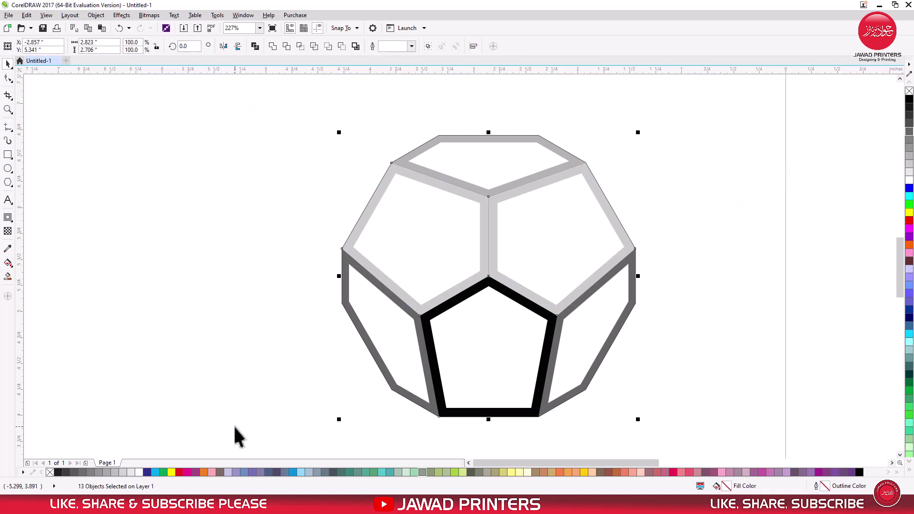
Group the 13 frame pieces, rotate a copy 180°, and place it behind the front frames
{"action": "key", "text": "ctrl+g"}
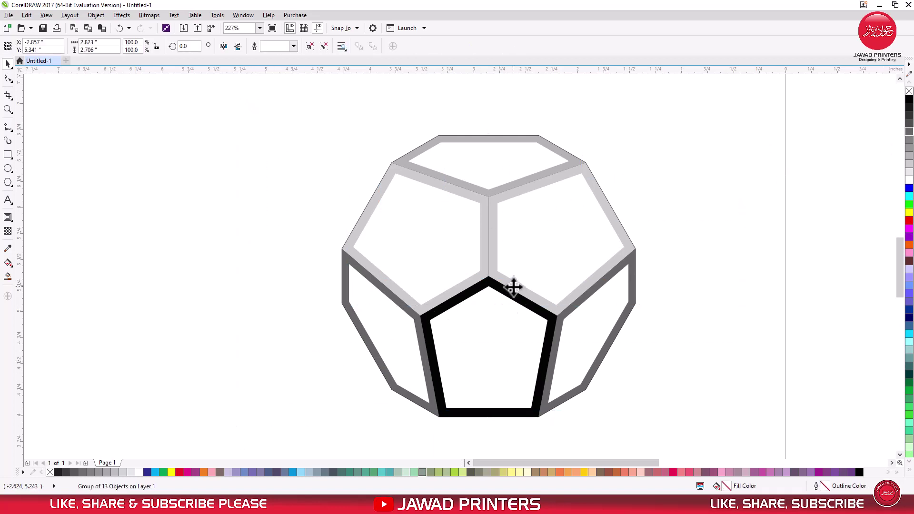
{"action": "left_click", "coordinate": [516, 287]}
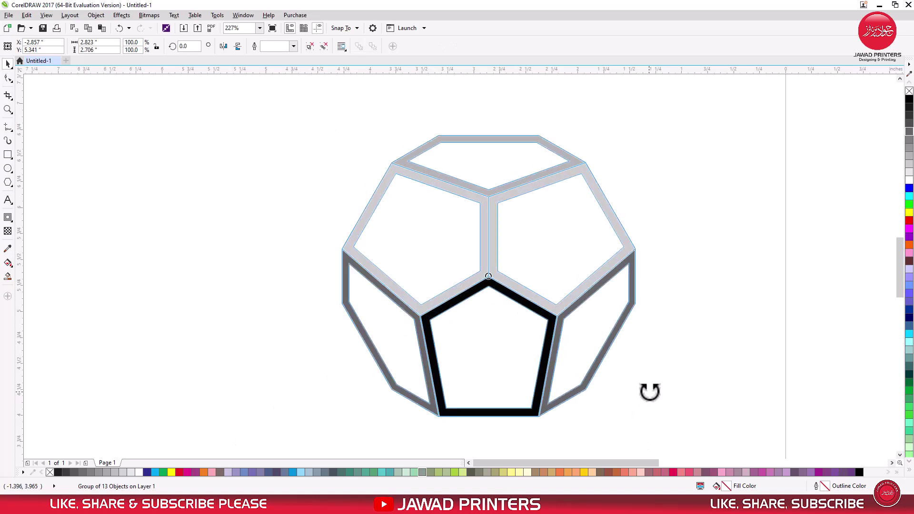
{"action": "mouse_move", "coordinate": [641, 421]}
{"action": "left_mouse_down"}
{"action": "mouse_move", "coordinate": [649, 342]}
{"action": "mouse_move", "coordinate": [582, 206]}
{"action": "mouse_move", "coordinate": [513, 186]}
{"action": "mouse_move", "coordinate": [455, 185]}
{"action": "mouse_move", "coordinate": [405, 257]}
{"action": "left_mouse_up"}
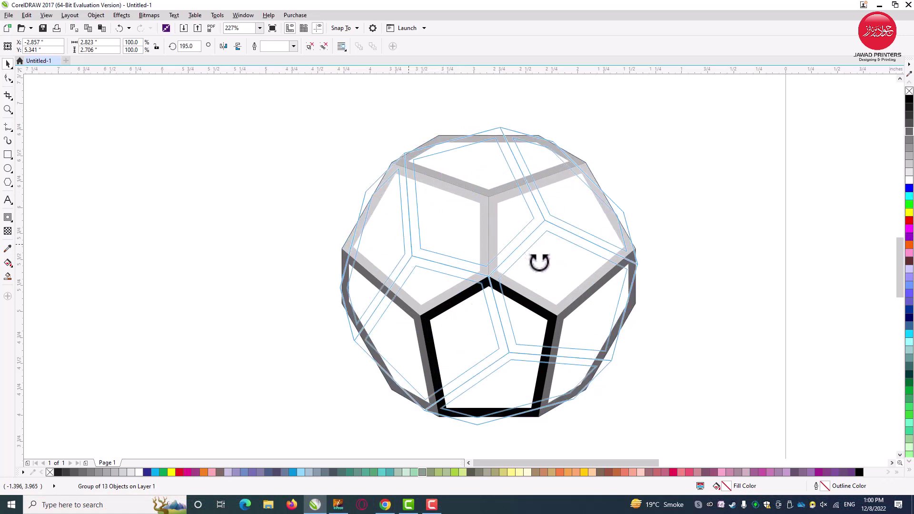
{"action": "left_click_drag", "start_coordinate": [405, 256], "coordinate": [537, 261]}
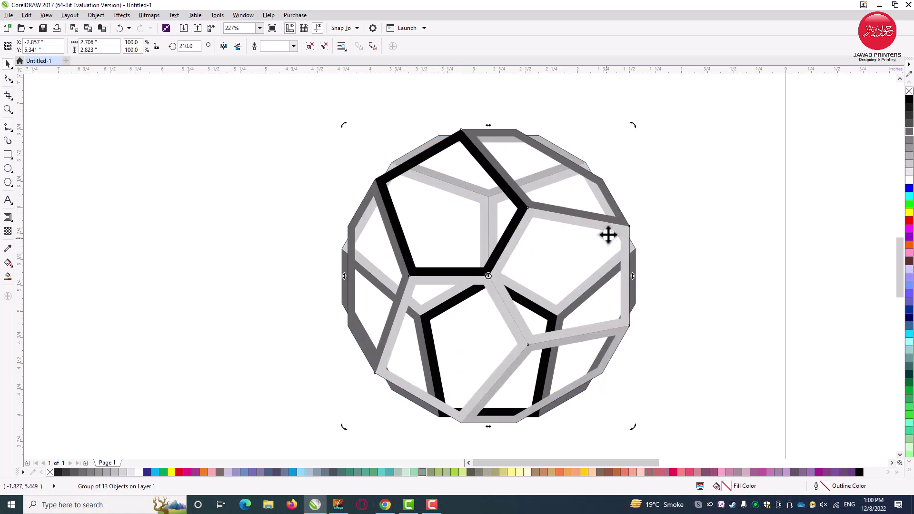
{"action": "mouse_move", "coordinate": [632, 125]}
{"action": "left_mouse_down"}
{"action": "mouse_move", "coordinate": [656, 215]}
{"action": "mouse_move", "coordinate": [678, 167]}
{"action": "left_mouse_up"}
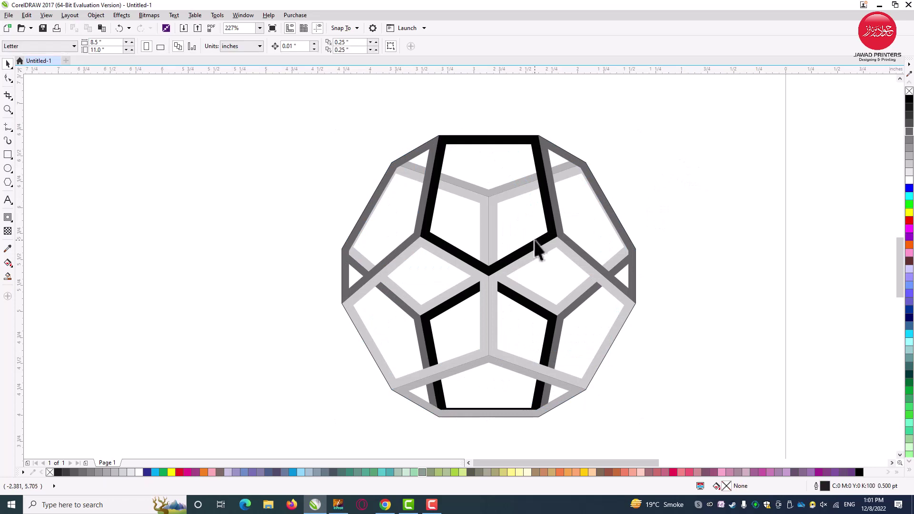
{"action": "left_click", "coordinate": [550, 233]}
{"action": "key", "text": "ctrl+z"}
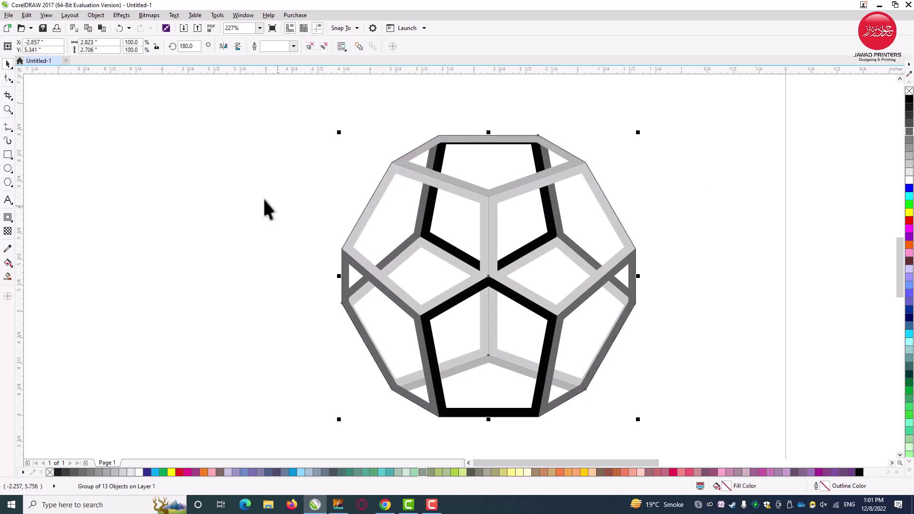
{"action": "left_click", "coordinate": [248, 169]}
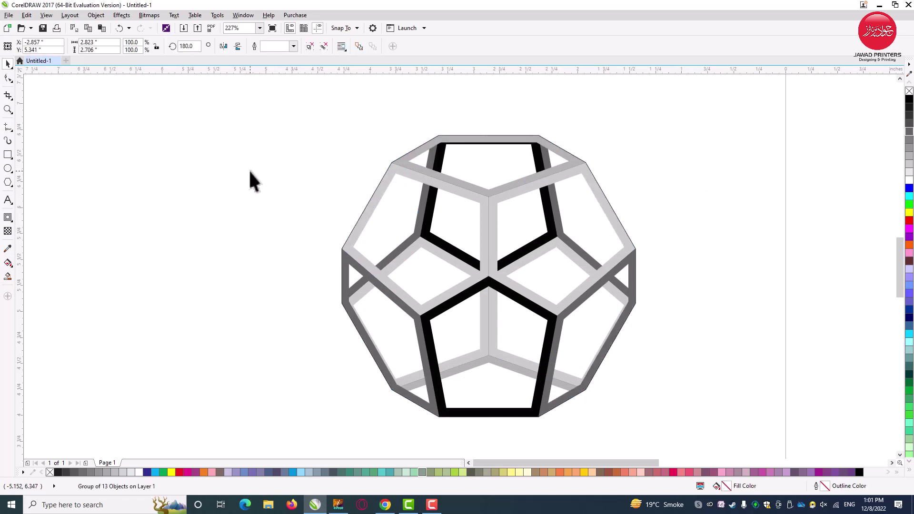
Draw a 6-sided polygon in the empty area left of the cage
{"action": "left_click", "coordinate": [8, 182]}
{"action": "key", "text": "F2"}
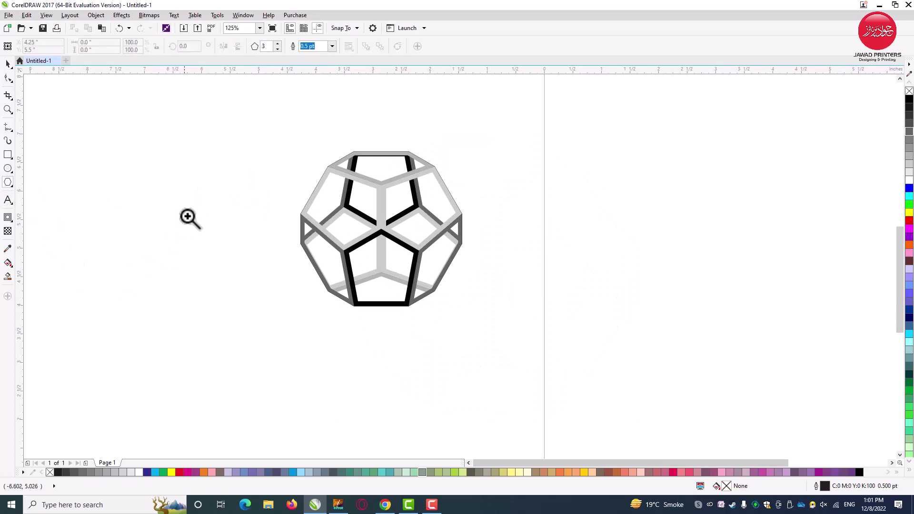
{"action": "left_click_drag", "start_coordinate": [255, 148], "coordinate": [55, 320]}
{"action": "left_click_drag", "start_coordinate": [110, 247], "coordinate": [179, 307]}
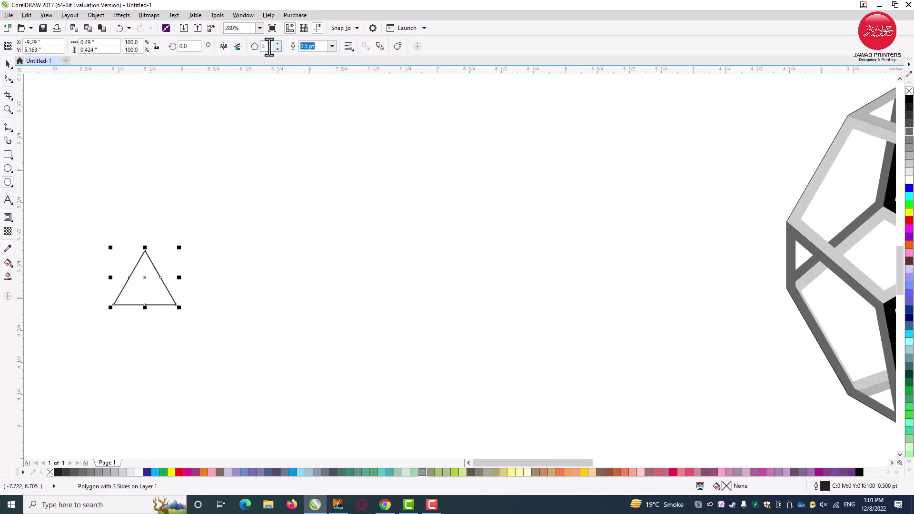
{"action": "type", "text": "6"}
{"action": "key", "text": "Return"}
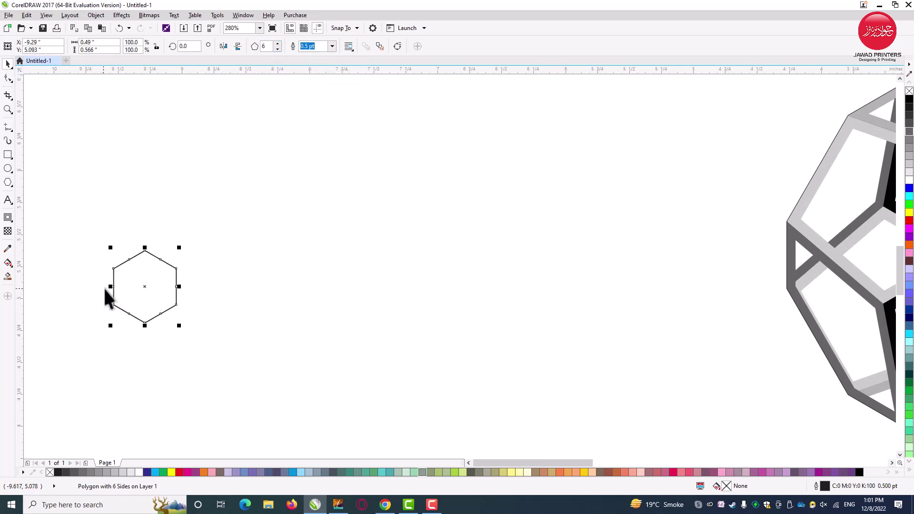
Mirror copies of the hexagon into a row, then copy it down as an offset second row
{"action": "left_click_drag", "start_coordinate": [111, 286], "coordinate": [207, 276]}
{"action": "right_click", "coordinate": [206, 276]}
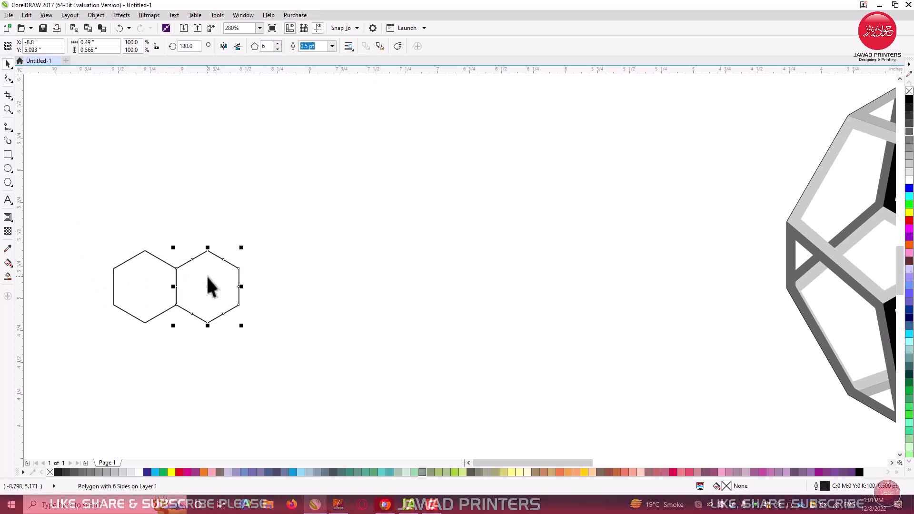
{"action": "key", "text": "ctrl+r"}
{"action": "key", "text": "ctrl+r"}
{"action": "key", "text": "ctrl+r"}
{"action": "key", "text": "ctrl+r"}
{"action": "key", "text": "ctrl+r"}
{"action": "key", "text": "ctrl+r"}
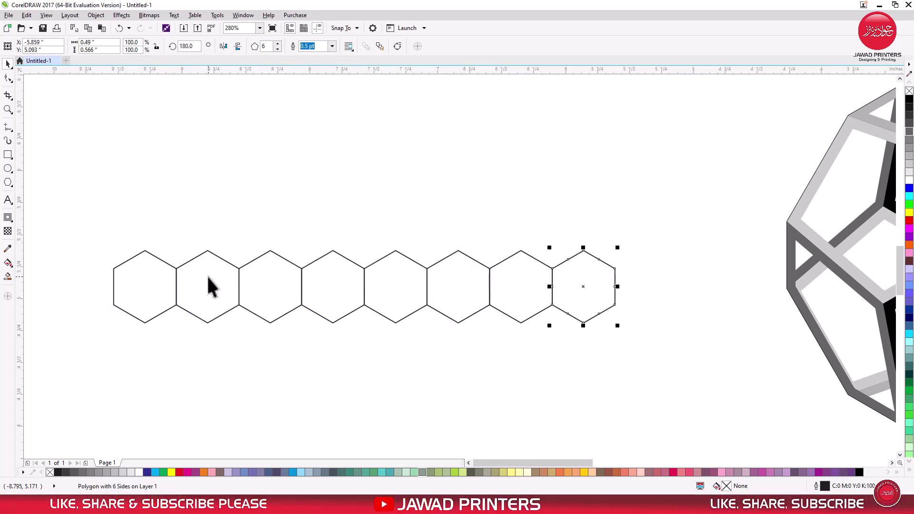
{"action": "key", "text": "ctrl+r"}
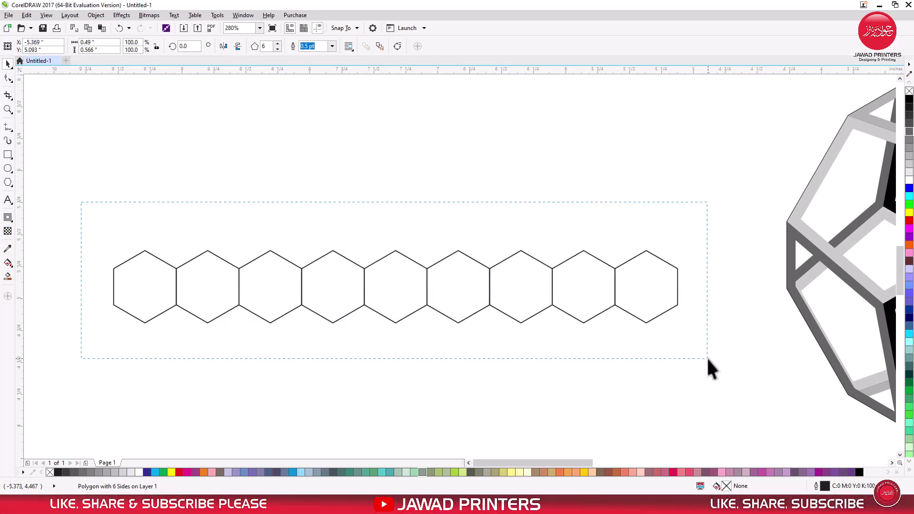
{"action": "left_click_drag", "start_coordinate": [707, 357], "coordinate": [707, 358]}
{"action": "mouse_move", "coordinate": [146, 251]}
{"action": "left_mouse_down"}
{"action": "mouse_move", "coordinate": [160, 259]}
{"action": "mouse_move", "coordinate": [177, 306]}
{"action": "left_mouse_up"}
{"action": "left_click", "coordinate": [152, 215]}
Fill staggered hexagons in the top and bottom rows black
{"action": "left_click", "coordinate": [137, 284]}
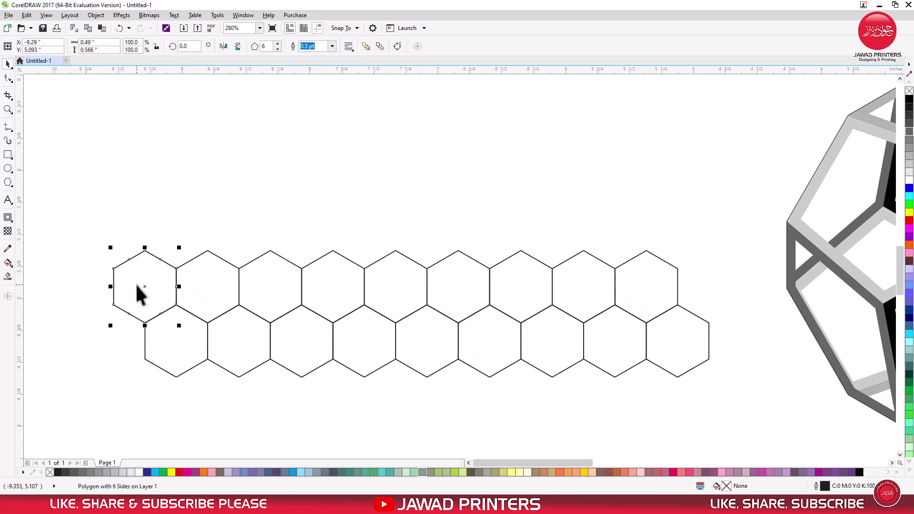
{"action": "left_click", "coordinate": [230, 332], "text": "shift"}
{"action": "left_click", "coordinate": [333, 311], "text": "shift"}
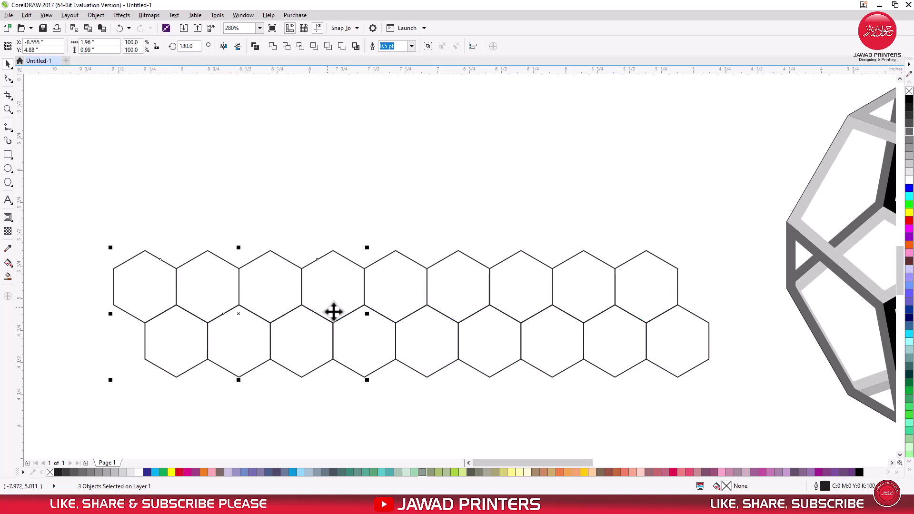
{"action": "left_click", "coordinate": [443, 323], "text": "shift"}
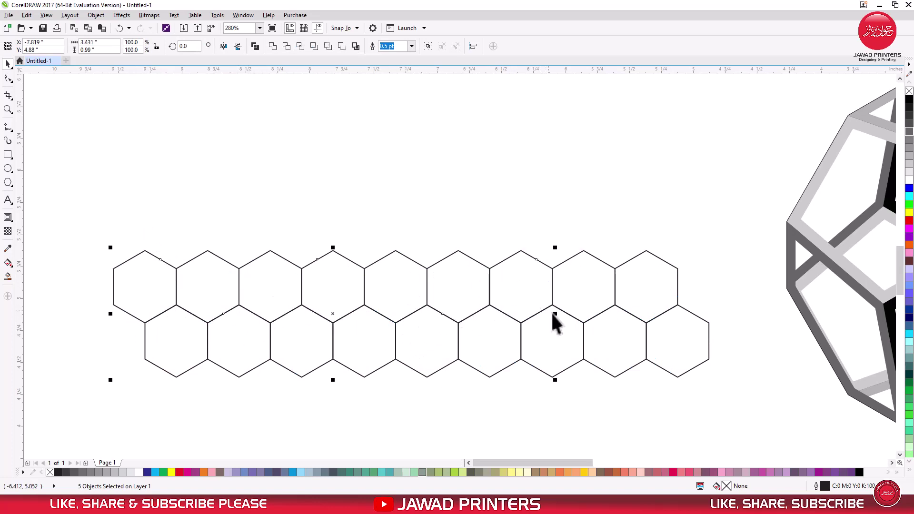
{"action": "left_click", "coordinate": [616, 338], "text": "shift"}
{"action": "left_click", "coordinate": [909, 99]}
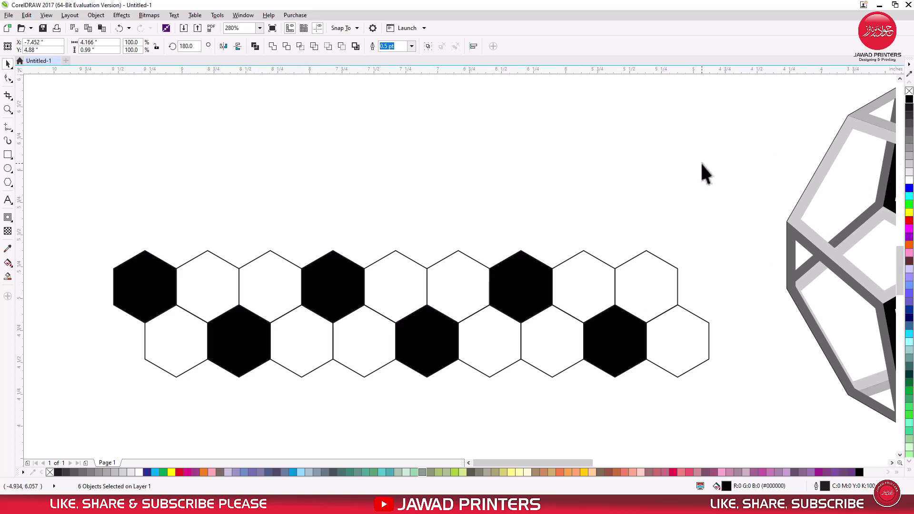
{"action": "left_click", "coordinate": [701, 161]}
{"action": "scroll", "coordinate": [706, 181], "scroll_direction": "down", "scroll_amount": 2}
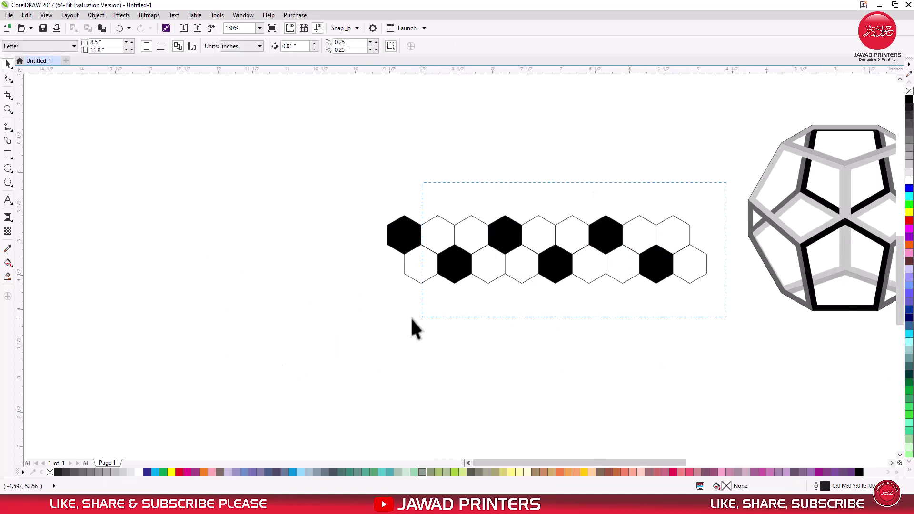
Copy the two hexagon rows downward repeatedly into an eight-row grid and group all the hexagons
{"action": "left_click_drag", "start_coordinate": [404, 219], "coordinate": [404, 274]}
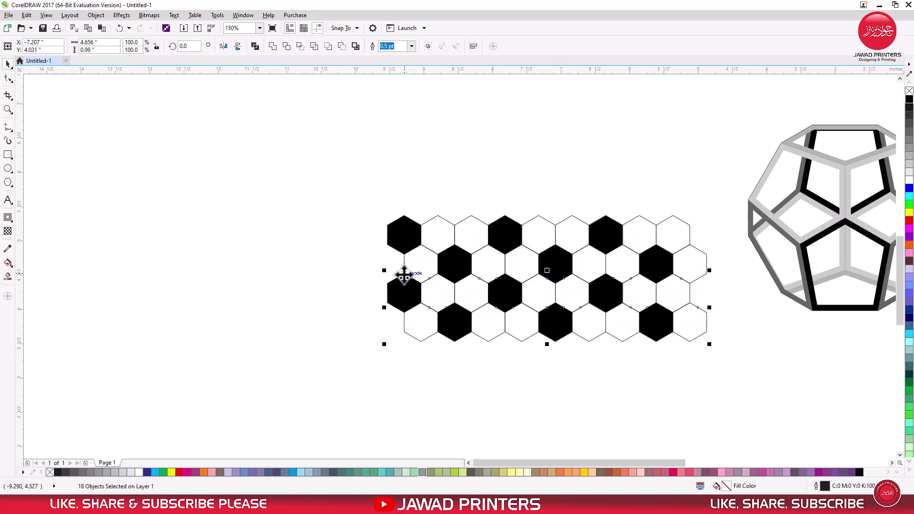
{"action": "key", "text": "ctrl+r"}
{"action": "key", "text": "ctrl+r"}
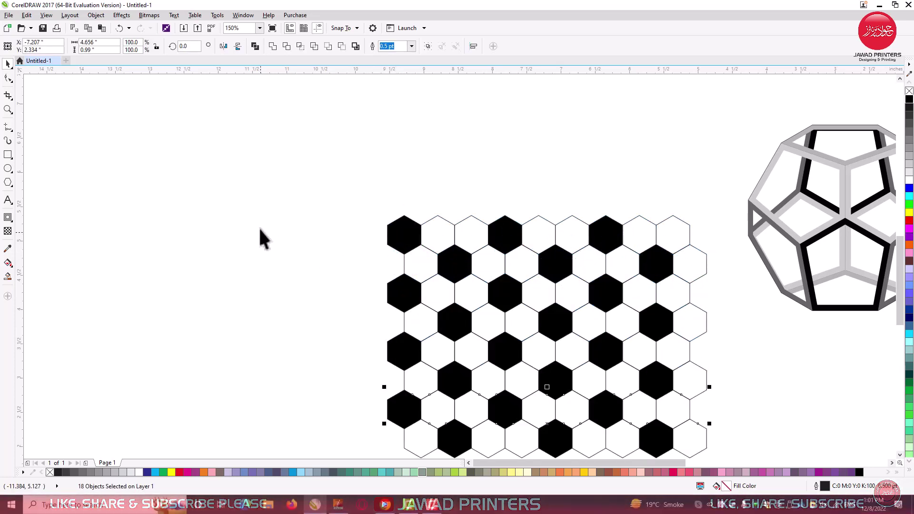
{"action": "left_click", "coordinate": [256, 170]}
{"action": "scroll", "coordinate": [255, 170], "scroll_direction": "down", "scroll_amount": 2}
{"action": "left_click_drag", "start_coordinate": [255, 170], "coordinate": [489, 329]}
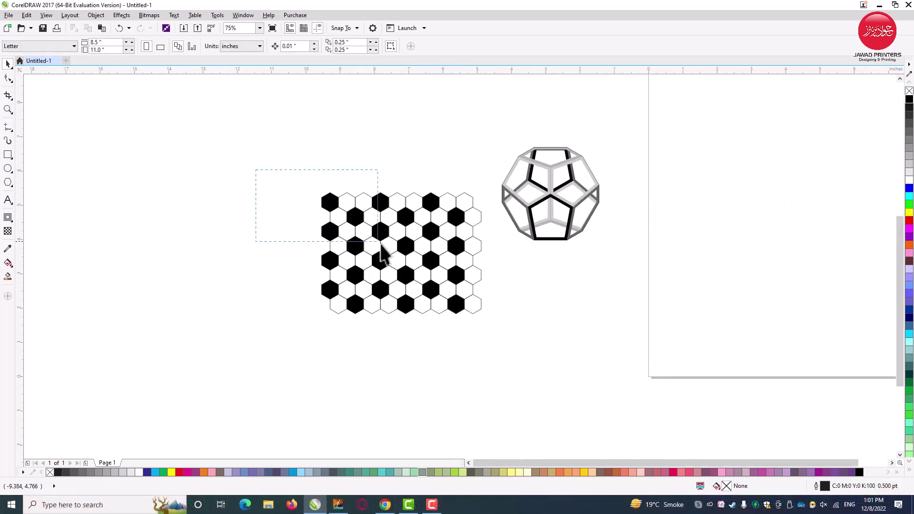
{"action": "left_click", "coordinate": [398, 46]}
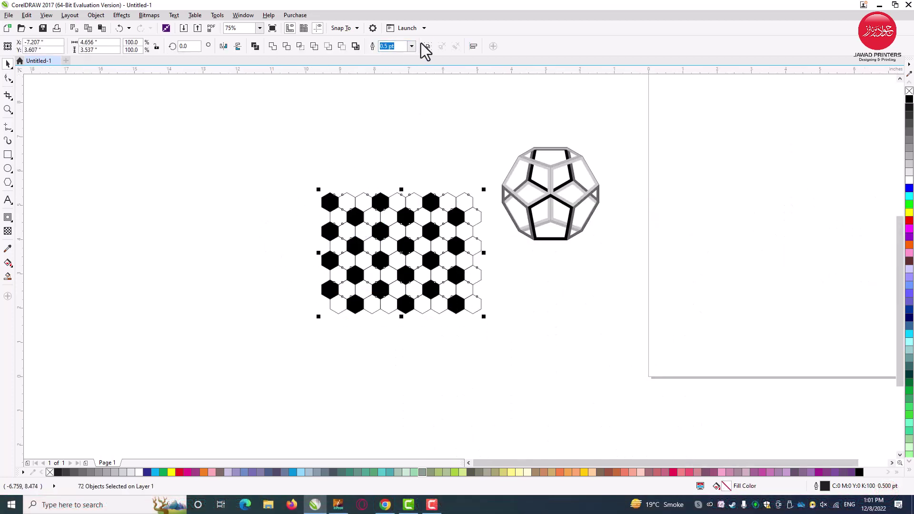
{"action": "key", "text": "Escape"}
{"action": "left_click_drag", "start_coordinate": [259, 133], "coordinate": [460, 342]}
Draw a circle, centre it on the hexagon grid group, and leave only the circle selected
{"action": "left_click", "coordinate": [8, 168]}
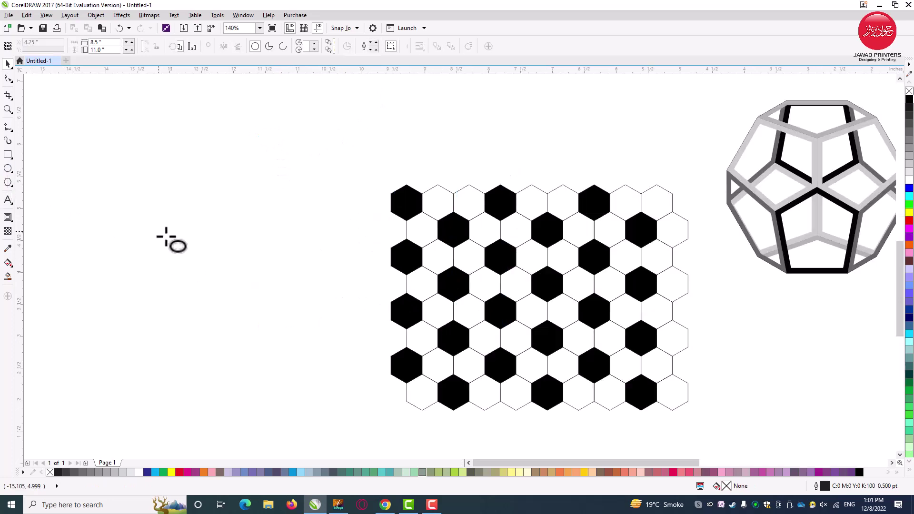
{"action": "left_click_drag", "start_coordinate": [170, 236], "coordinate": [249, 351]}
{"action": "key", "text": "space"}
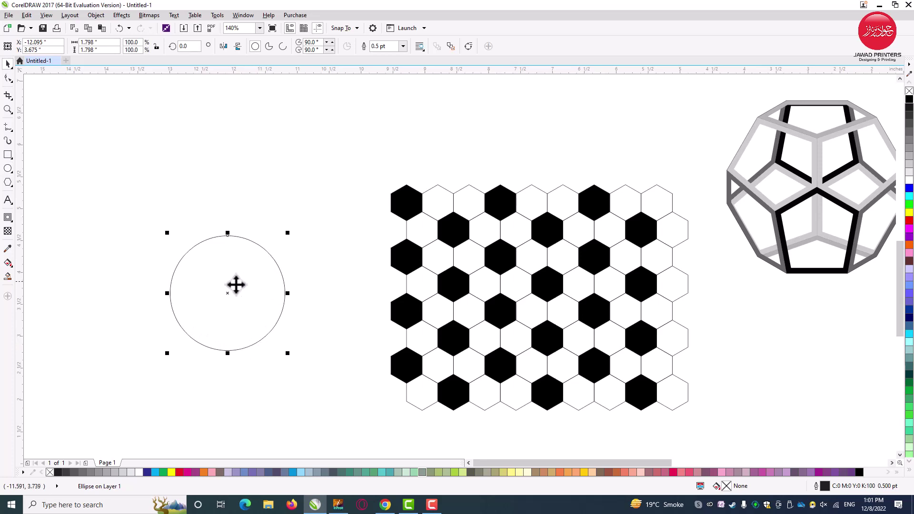
{"action": "left_click", "coordinate": [460, 283], "text": "shift"}
{"action": "key", "text": "e"}
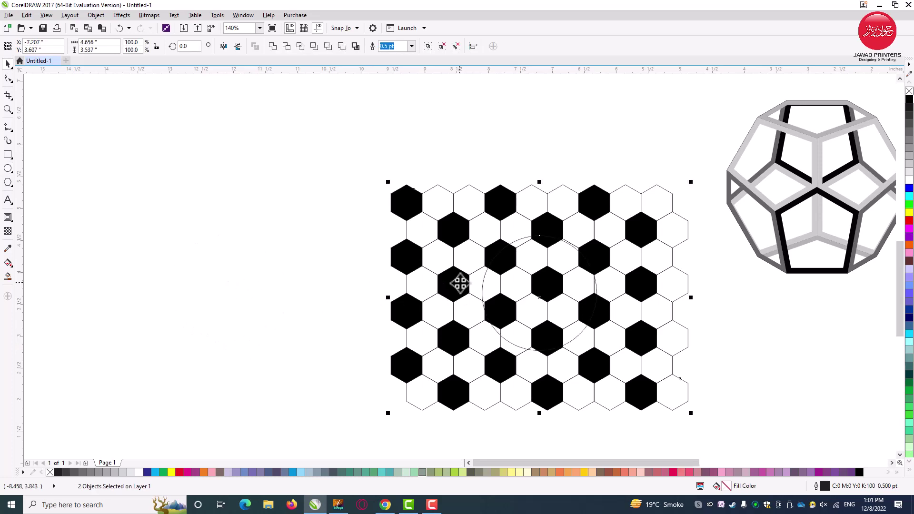
{"action": "key", "text": "c"}
{"action": "left_click", "coordinate": [545, 271], "text": "shift"}
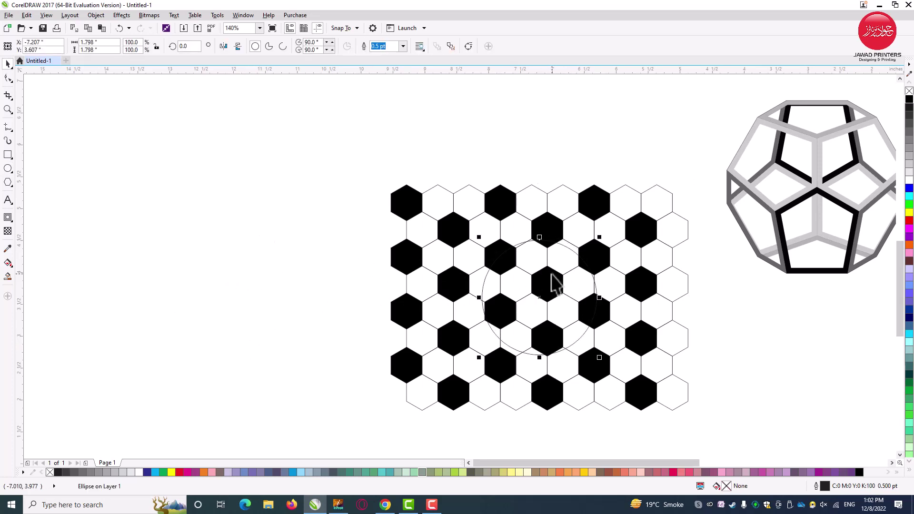
Apply a frozen Fish Eye lens at rate 50 to the circle over the hexagons
{"action": "key", "text": "alt+F3"}
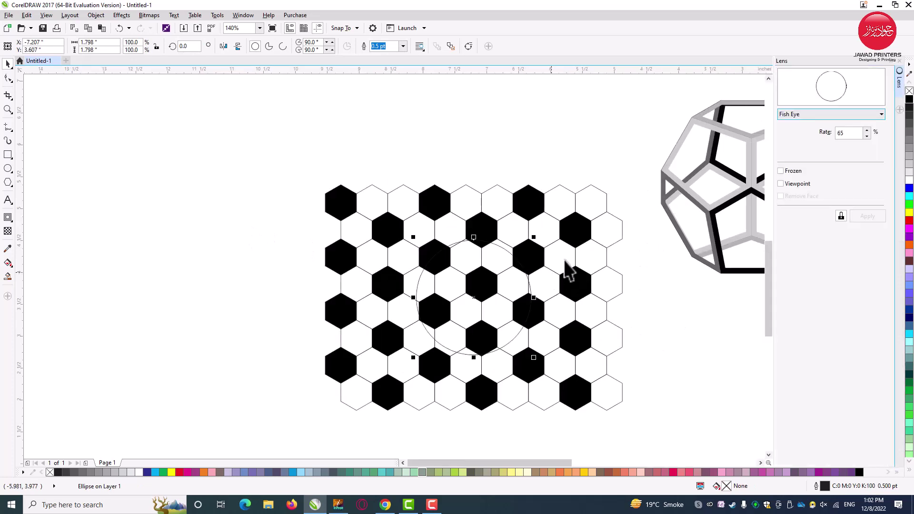
{"action": "left_click", "coordinate": [781, 172]}
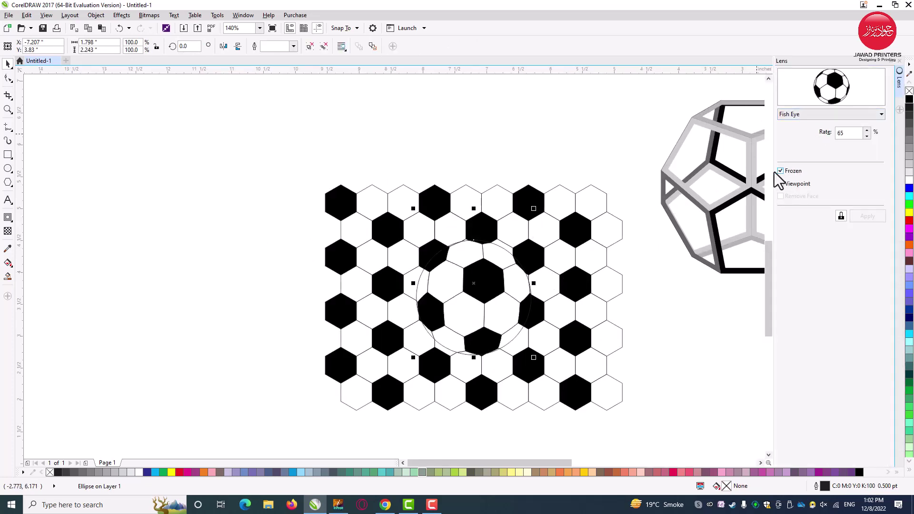
{"action": "left_click", "coordinate": [865, 137]}
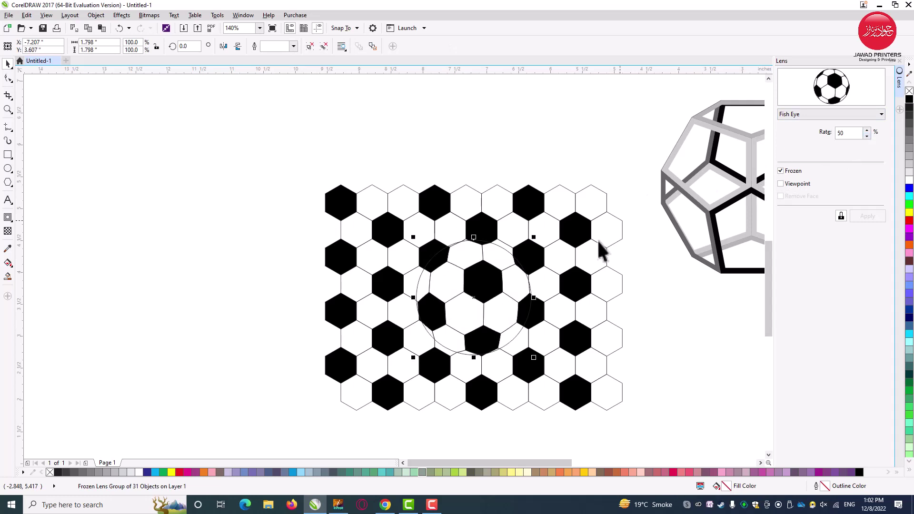
{"action": "left_click_drag", "start_coordinate": [482, 279], "coordinate": [501, 272]}
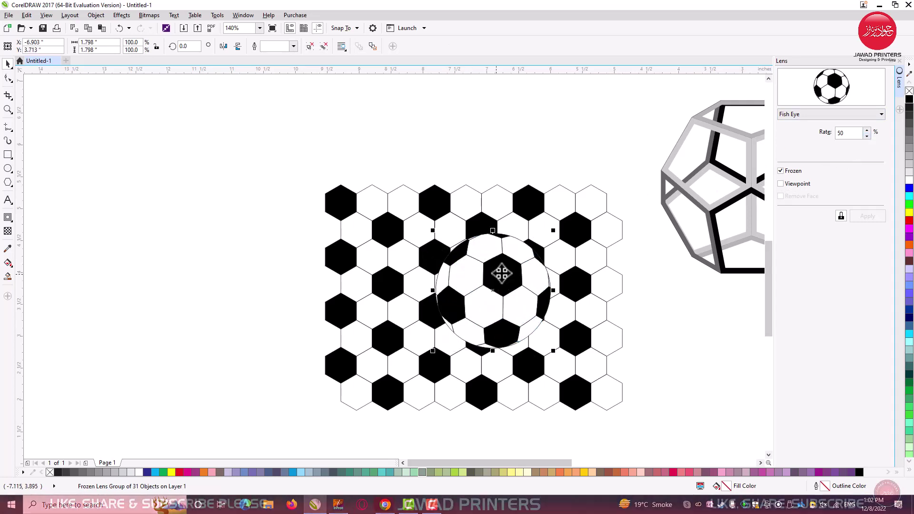
{"action": "left_click", "coordinate": [898, 61]}
Delete the hexagon grid and resize the soccer ball to 2 by 2 inches beside the cage
{"action": "left_click", "coordinate": [569, 221]}
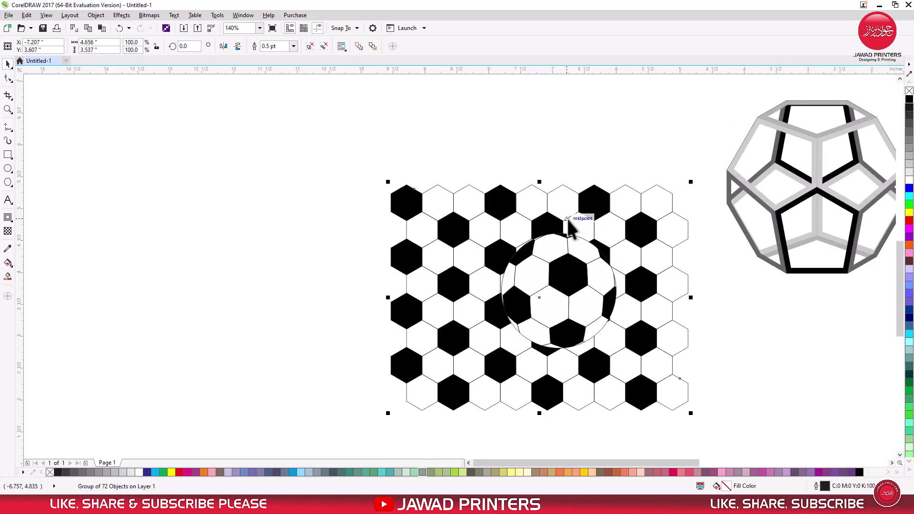
{"action": "key", "text": "Delete"}
{"action": "left_click", "coordinate": [565, 256]}
{"action": "scroll", "coordinate": [565, 257], "scroll_direction": "down", "scroll_amount": 2}
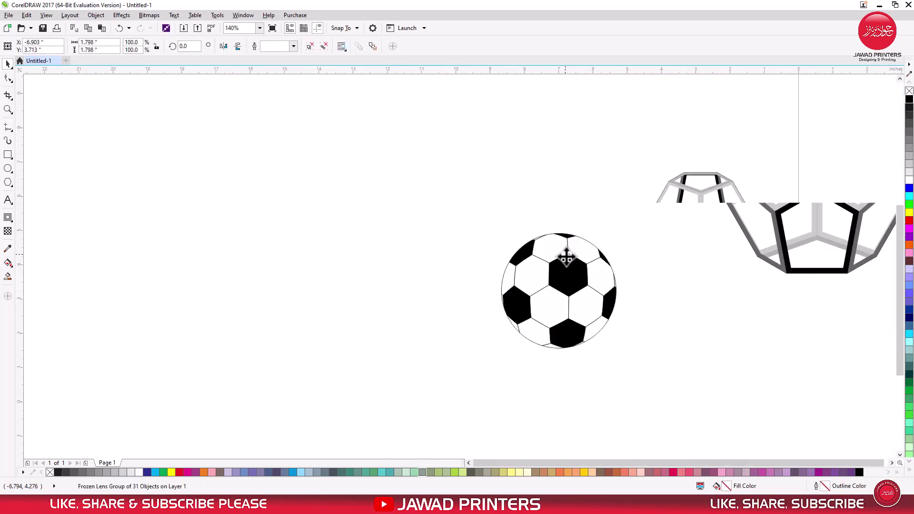
{"action": "left_click_drag", "start_coordinate": [771, 149], "coordinate": [439, 347]}
{"action": "left_click_drag", "start_coordinate": [346, 296], "coordinate": [364, 274]}
{"action": "type", "text": "2"}
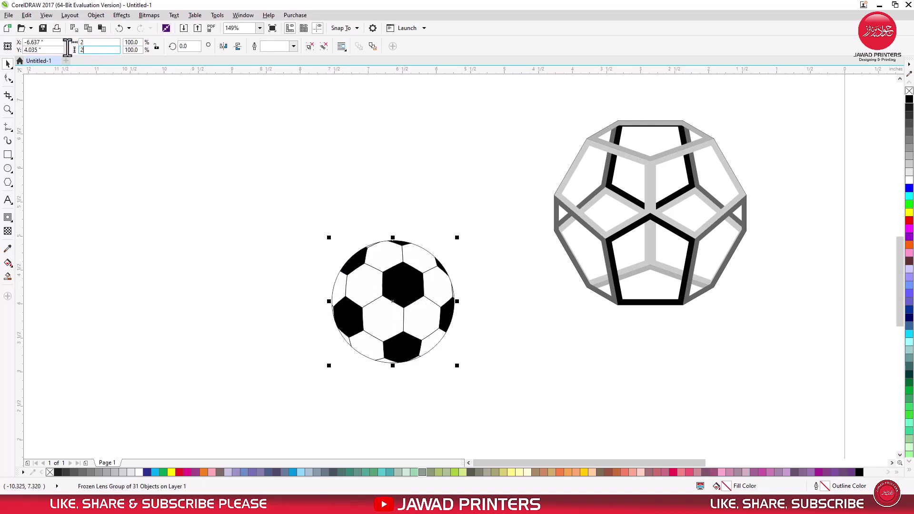
{"action": "key", "text": "Return"}
{"action": "left_click", "coordinate": [226, 190]}
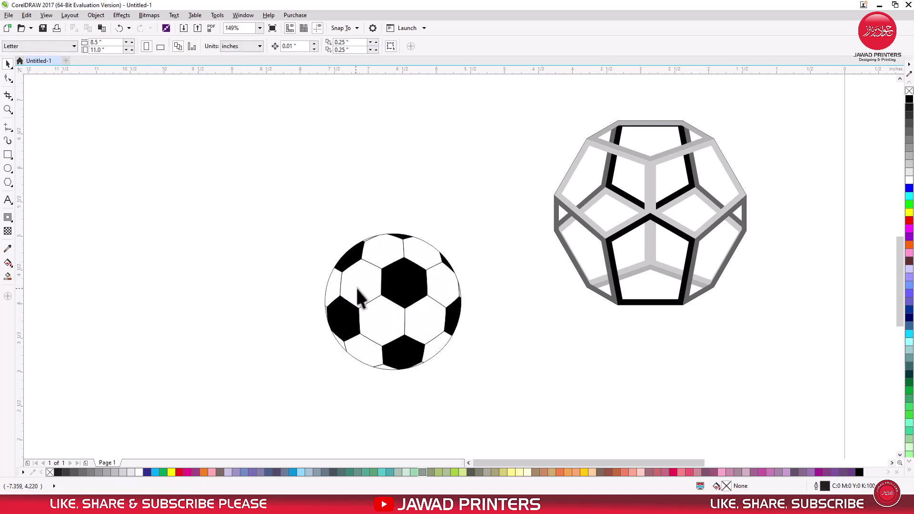
{"action": "left_click", "coordinate": [367, 284]}
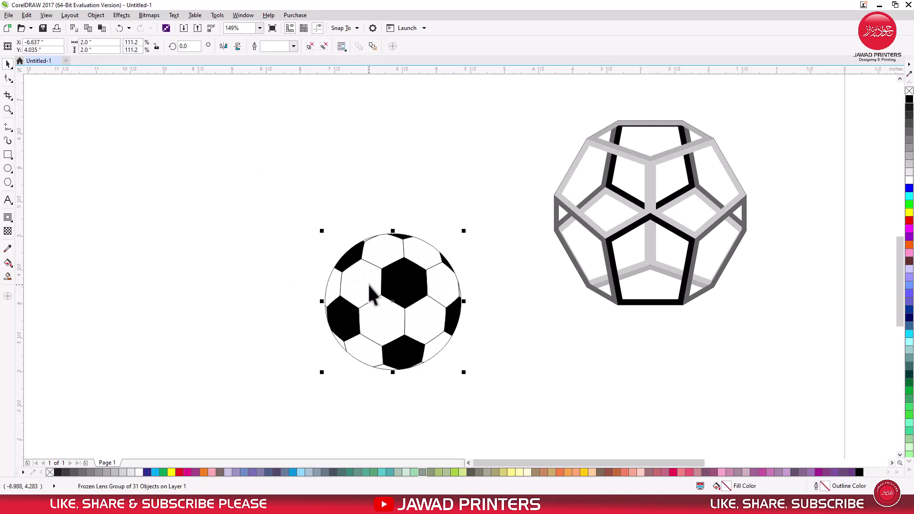
Draw a new 2-inch circle to the left of the soccer ball
{"action": "left_click", "coordinate": [8, 169]}
{"action": "left_click_drag", "start_coordinate": [134, 253], "coordinate": [246, 366]}
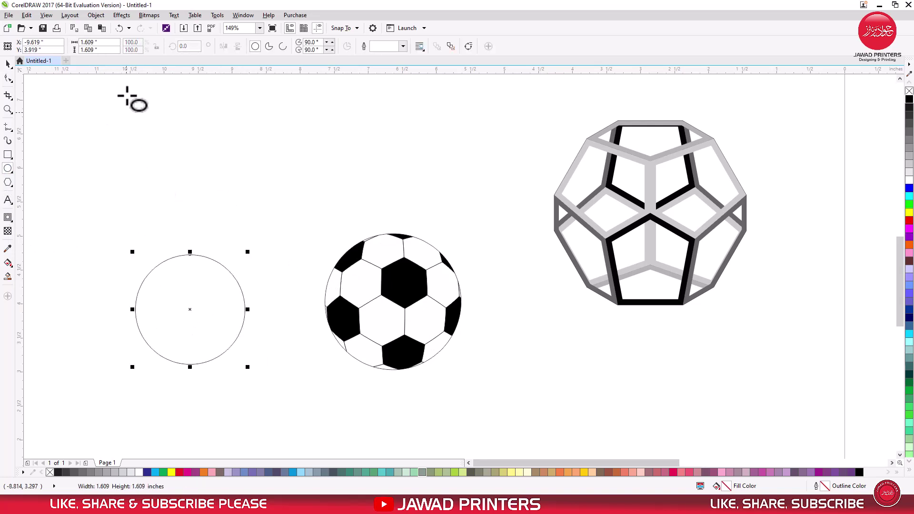
{"action": "left_click", "coordinate": [93, 42]}
{"action": "type", "text": "2"}
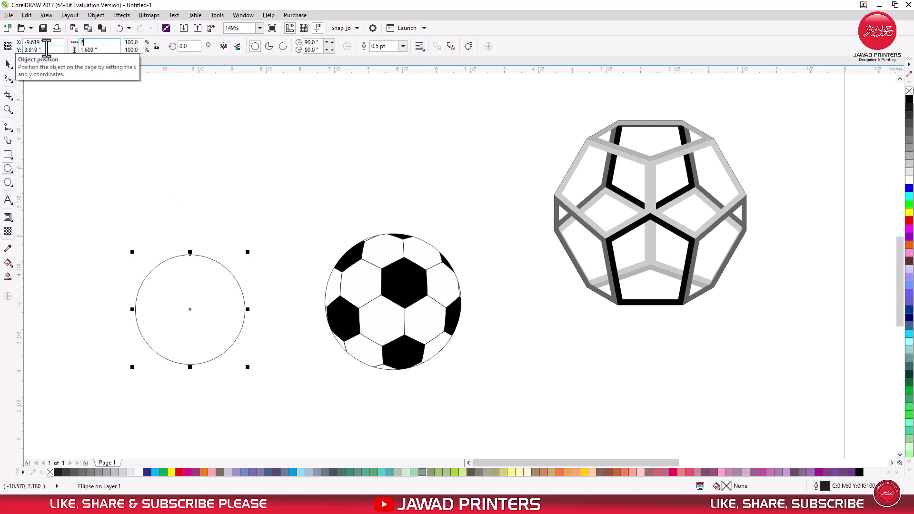
{"action": "key", "text": "Return"}
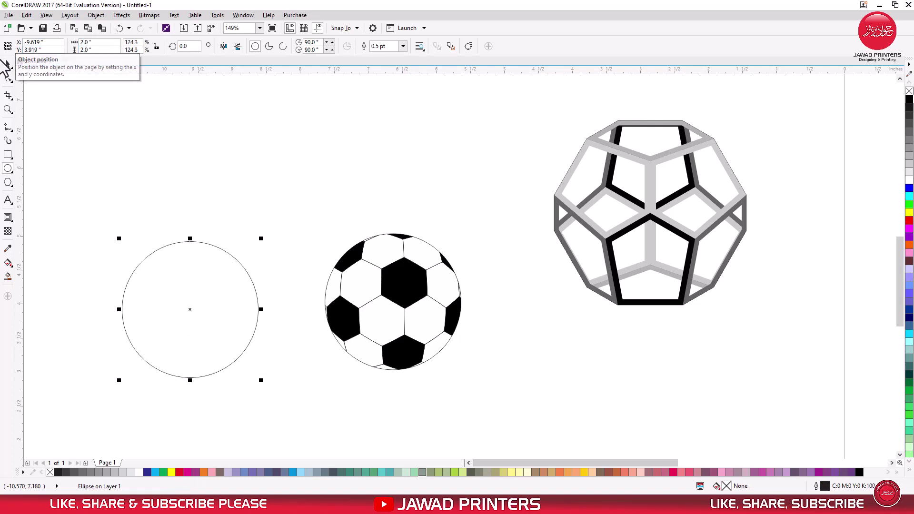
{"action": "left_click", "coordinate": [231, 235]}
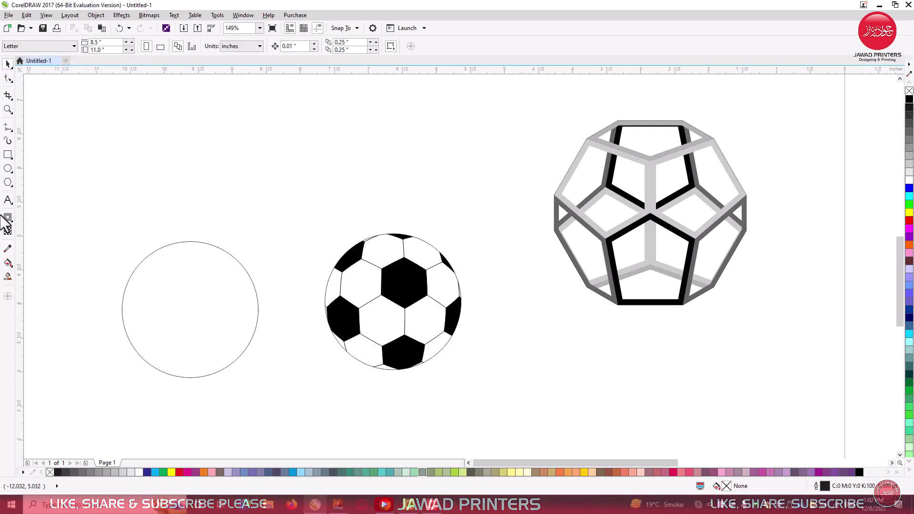
Give the circle a drop shadow feathered Outside, with feathering 12 and opacity 85
{"action": "left_click", "coordinate": [6, 220]}
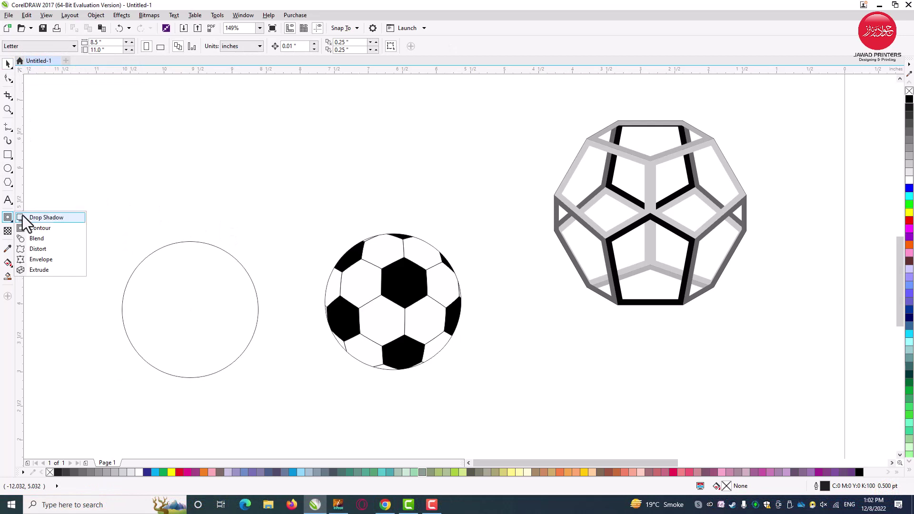
{"action": "left_click", "coordinate": [23, 216]}
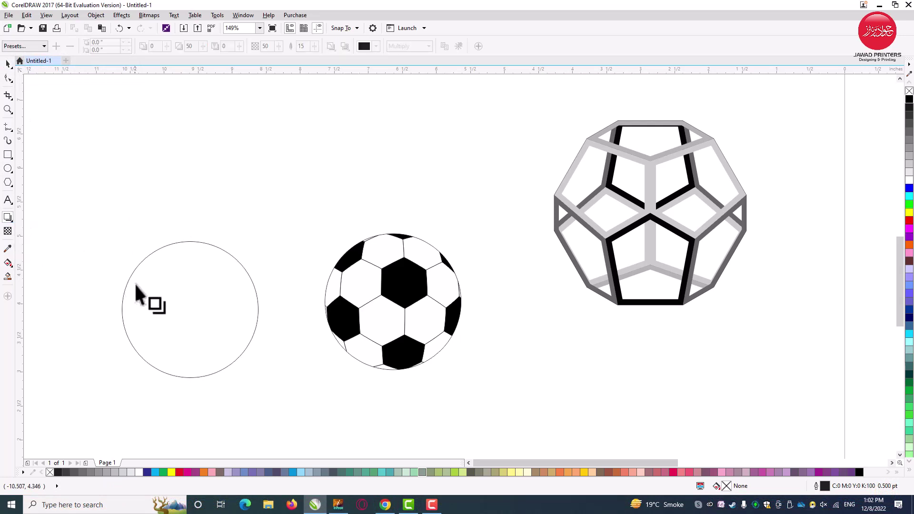
{"action": "left_click_drag", "start_coordinate": [143, 285], "coordinate": [258, 309]}
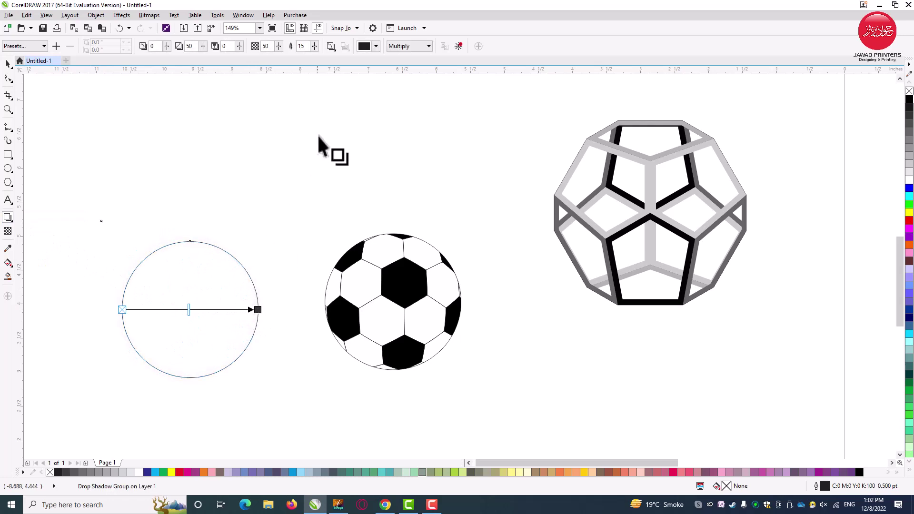
{"action": "left_click", "coordinate": [329, 47]}
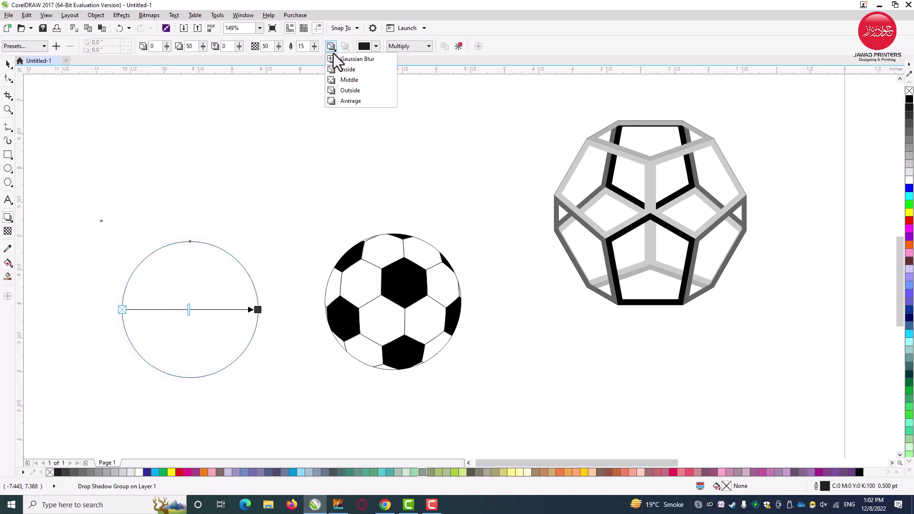
{"action": "left_click", "coordinate": [336, 88]}
{"action": "double_click", "coordinate": [297, 47]}
{"action": "type", "text": "12"}
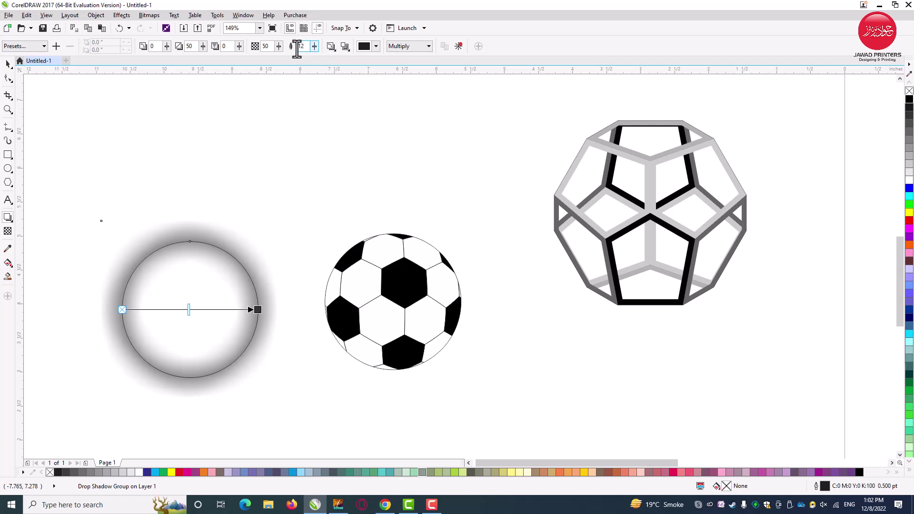
{"action": "type", "text": "85"}
{"action": "key", "text": "Return"}
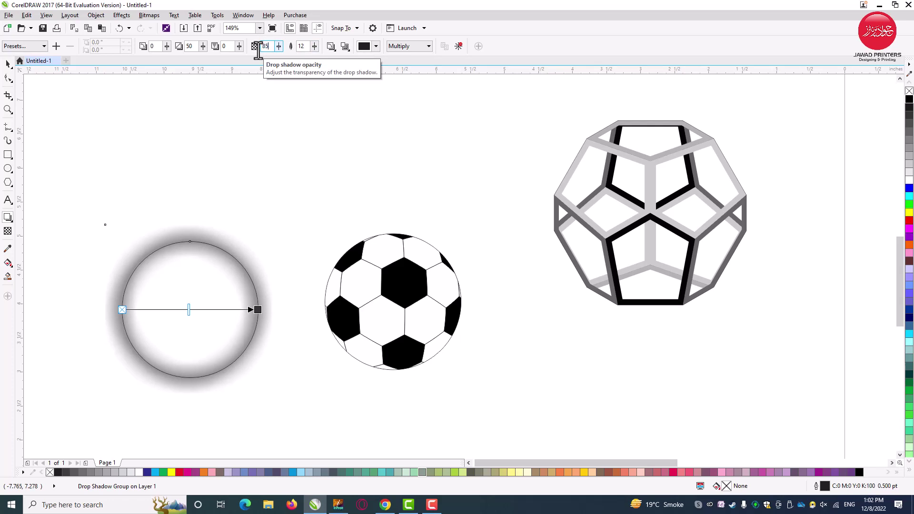
{"action": "key", "text": "Return"}
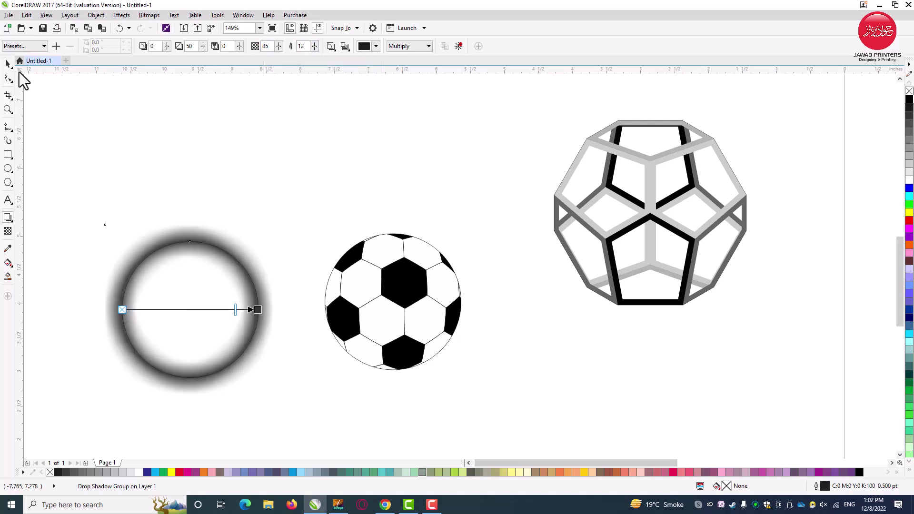
Break the drop shadow group apart so the shadow ring is a separate object
{"action": "left_click", "coordinate": [8, 65]}
{"action": "left_click", "coordinate": [259, 205]}
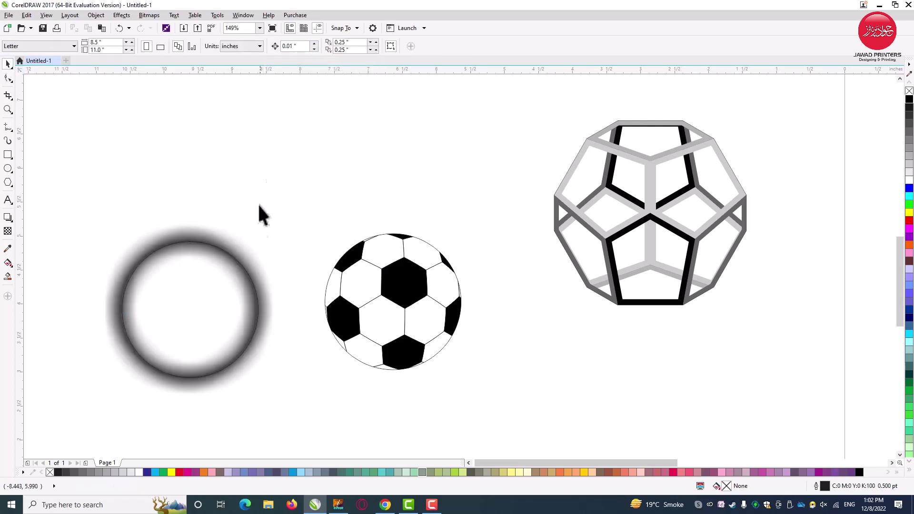
{"action": "left_click", "coordinate": [240, 250]}
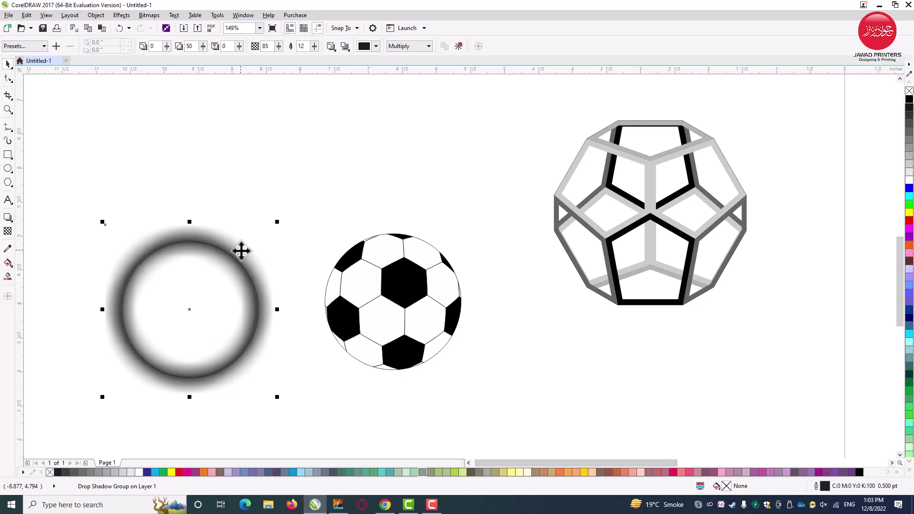
{"action": "right_click", "coordinate": [240, 250]}
{"action": "left_click", "coordinate": [250, 266]}
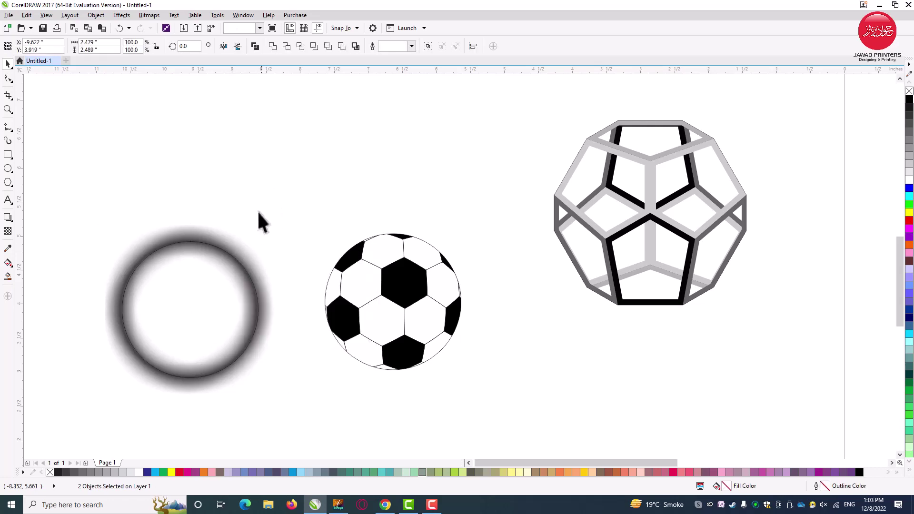
Move the blurred shadow ring onto the soccer ball
{"action": "left_click", "coordinate": [249, 269]}
{"action": "left_click", "coordinate": [349, 287], "text": "shift"}
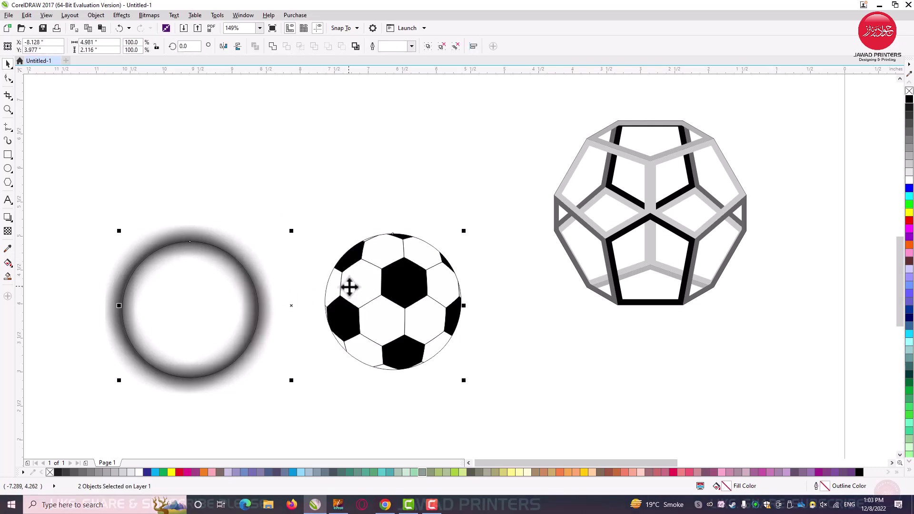
{"action": "left_click", "coordinate": [349, 287]}
{"action": "left_click", "coordinate": [322, 214]}
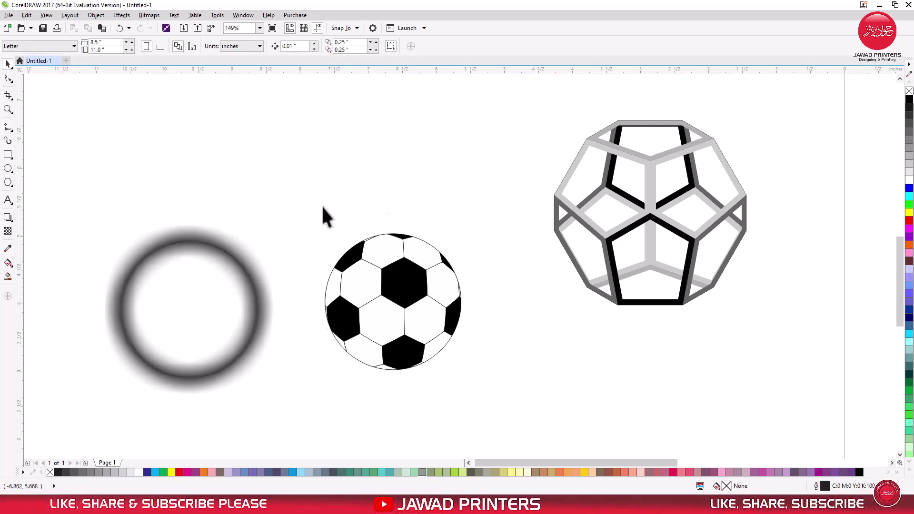
{"action": "left_click", "coordinate": [227, 265]}
{"action": "right_click", "coordinate": [228, 263]}
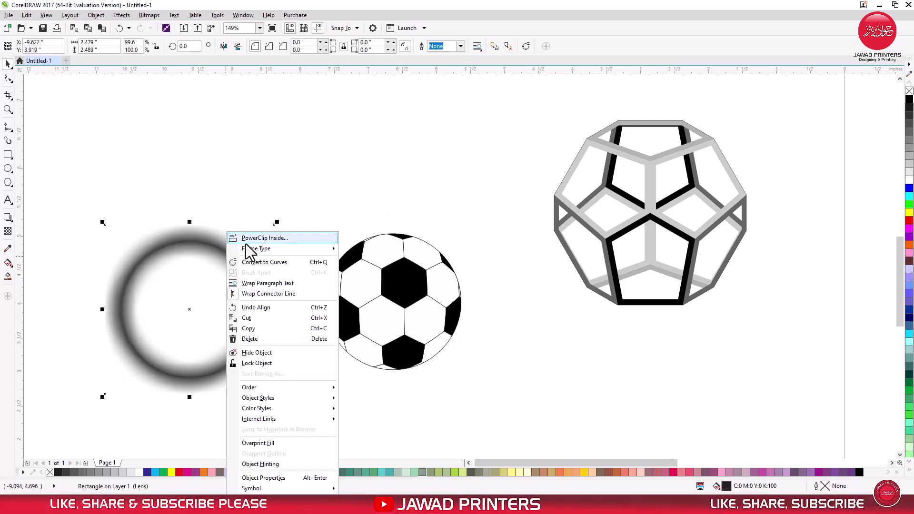
{"action": "left_click", "coordinate": [246, 244]}
{"action": "left_click", "coordinate": [299, 258]}
{"action": "left_click_drag", "start_coordinate": [388, 293], "coordinate": [391, 301]}
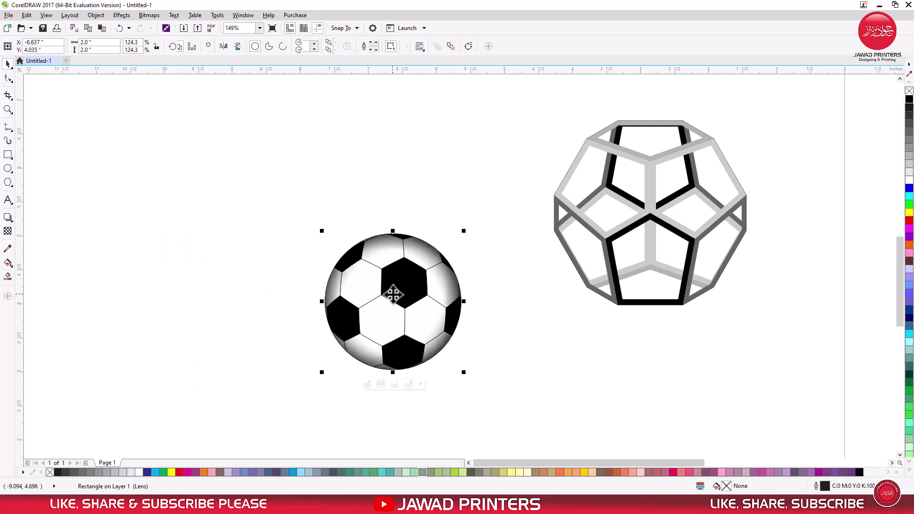
{"action": "left_click", "coordinate": [500, 210]}
Group the ball with its shading ring and move it over the polyhedron cage
{"action": "mouse_move", "coordinate": [501, 212]}
{"action": "left_mouse_down"}
{"action": "mouse_move", "coordinate": [312, 368]}
{"action": "mouse_move", "coordinate": [273, 388]}
{"action": "left_mouse_up"}
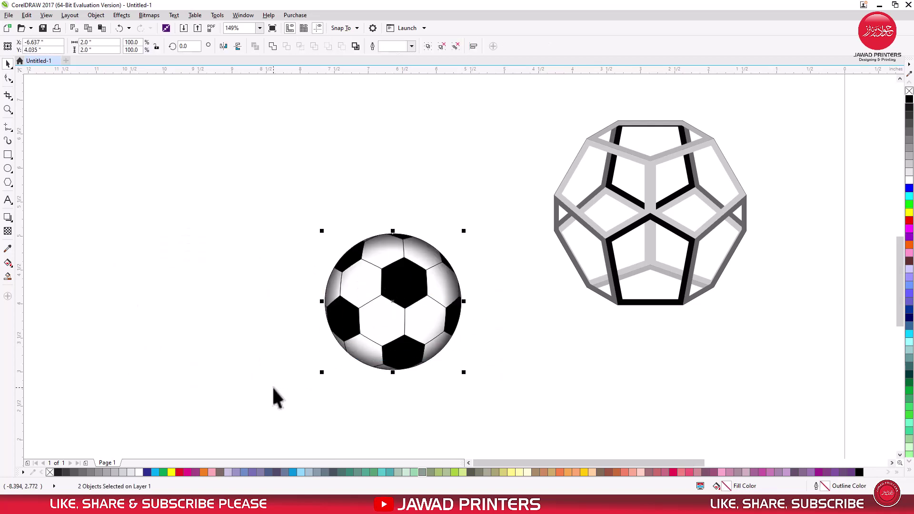
{"action": "key", "text": "ctrl+g"}
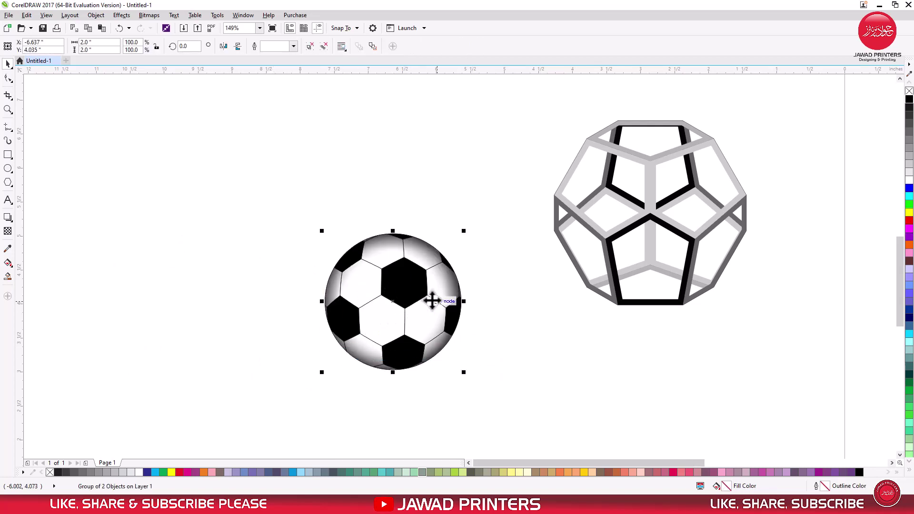
{"action": "left_click_drag", "start_coordinate": [400, 301], "coordinate": [652, 213]}
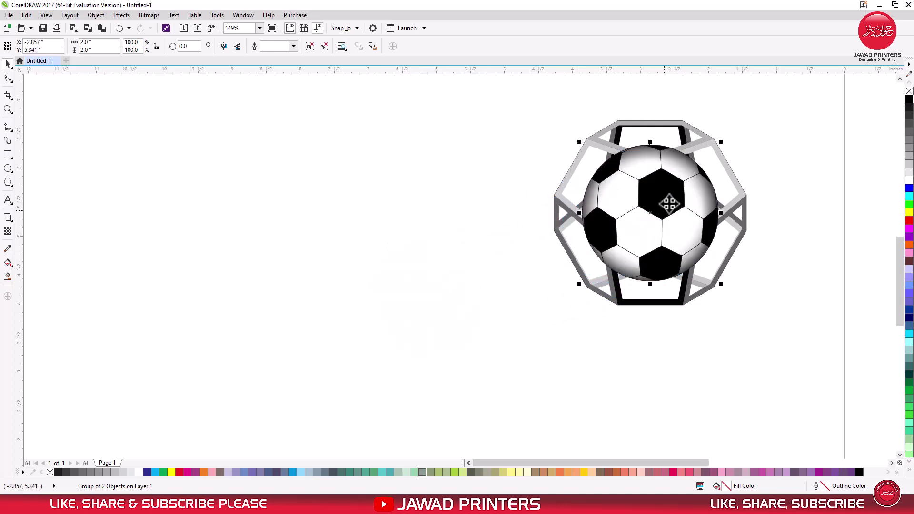
Bring the cage in front of the shaded ball and lower the ball inside it
{"action": "left_click", "coordinate": [771, 148]}
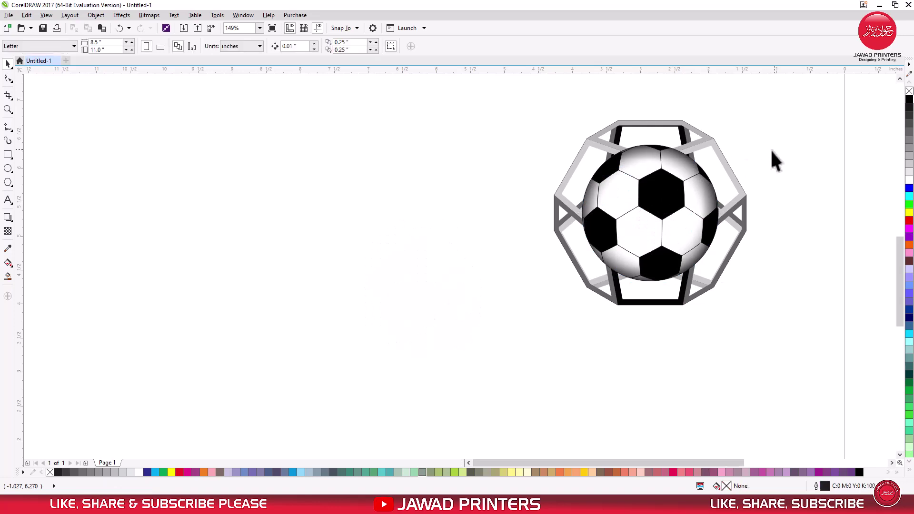
{"action": "left_click", "coordinate": [682, 177]}
{"action": "left_click", "coordinate": [708, 143]}
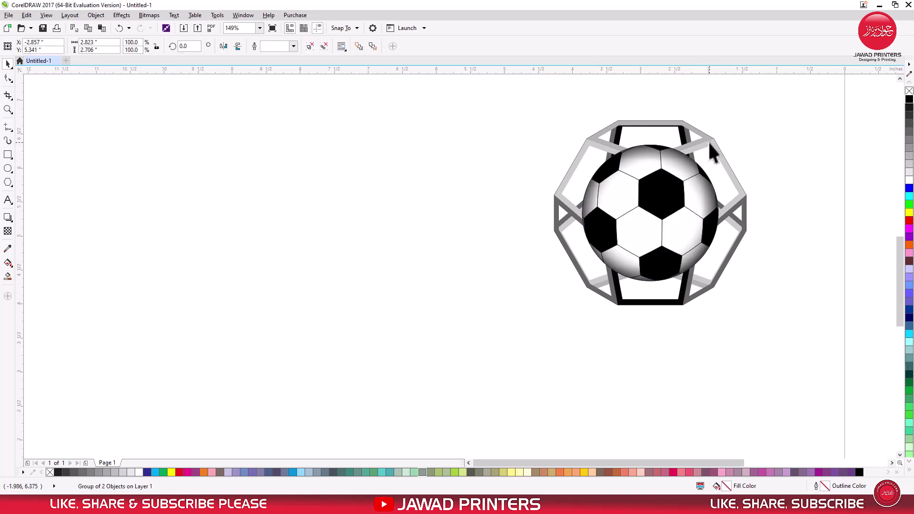
{"action": "key", "text": "shift+Page_Up"}
{"action": "left_click", "coordinate": [764, 112]}
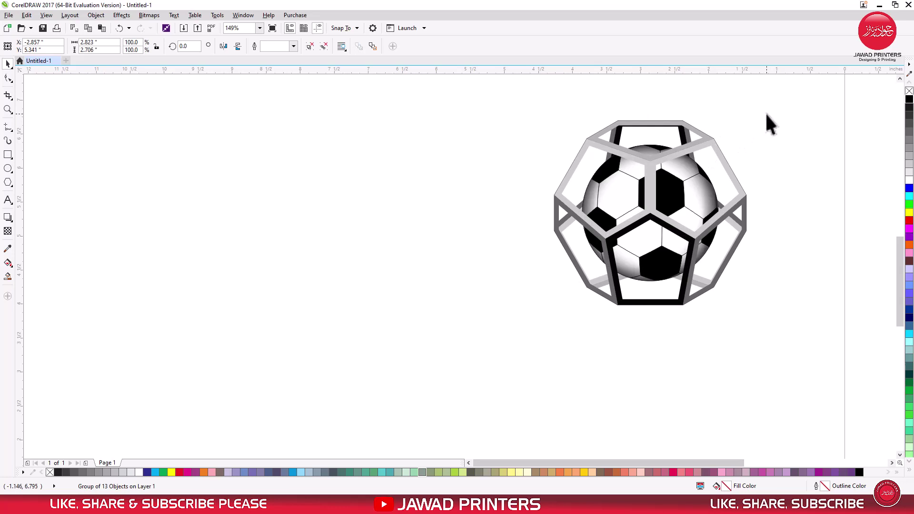
{"action": "left_click", "coordinate": [691, 165]}
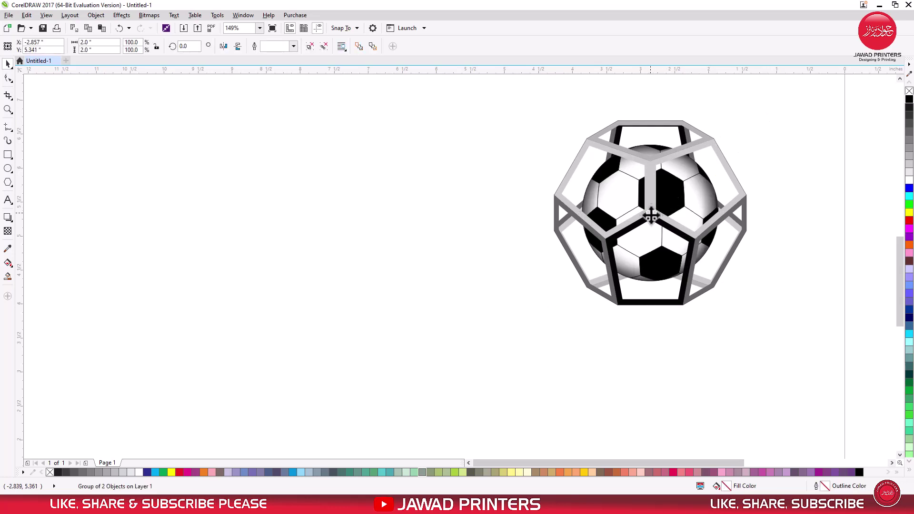
{"action": "left_click_drag", "start_coordinate": [650, 213], "coordinate": [651, 230]}
{"action": "left_click", "coordinate": [476, 249]}
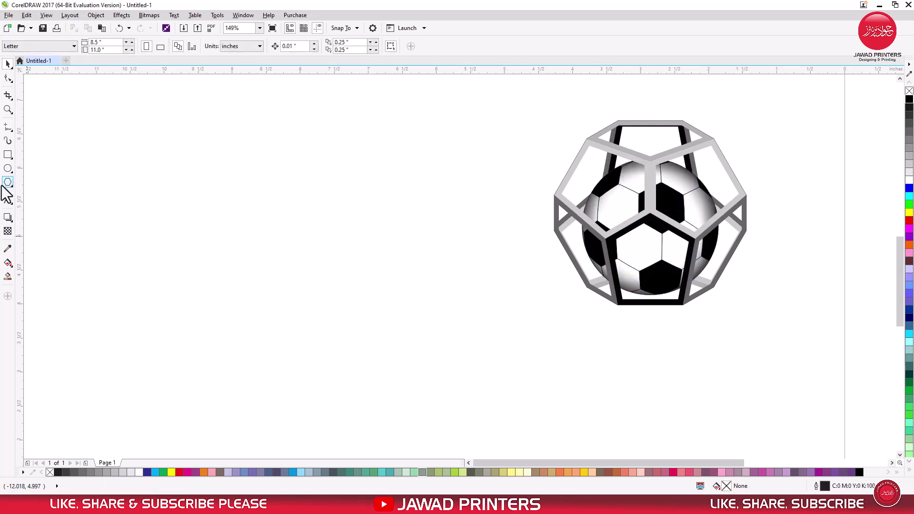
Draw a flat ellipse with a light grey fill and no outline
{"action": "left_click", "coordinate": [7, 168]}
{"action": "left_click_drag", "start_coordinate": [249, 284], "coordinate": [337, 301]}
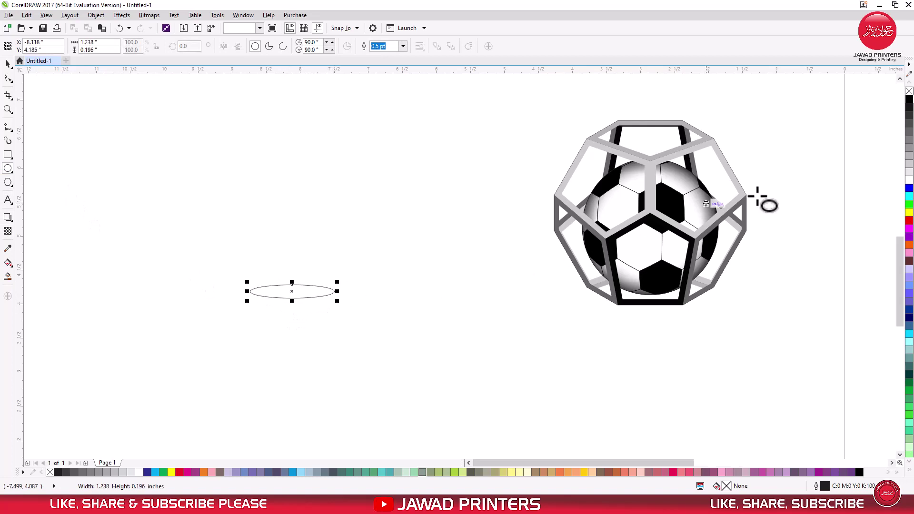
{"action": "left_click", "coordinate": [908, 157]}
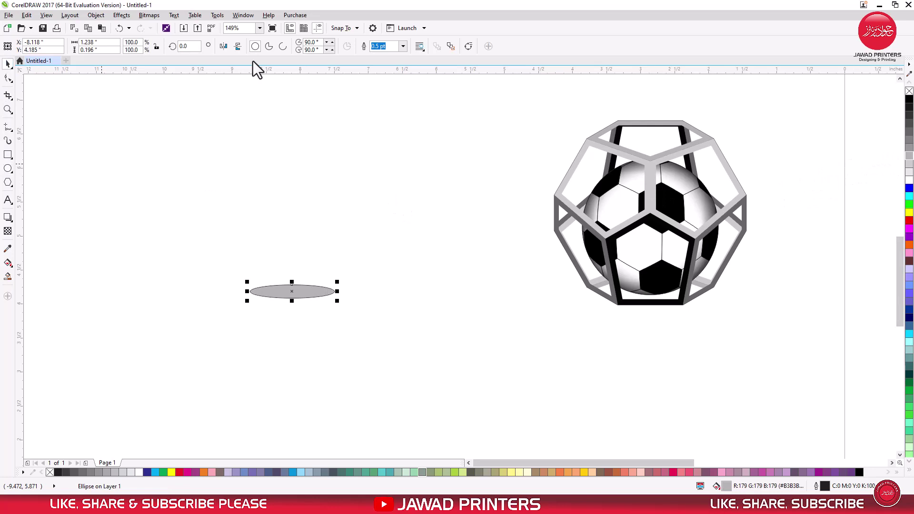
{"action": "right_click", "coordinate": [909, 91]}
Widen the grey ellipse under the cage, centre it beneath the ball, and group them
{"action": "left_click_drag", "start_coordinate": [309, 295], "coordinate": [567, 327]}
{"action": "left_click_drag", "start_coordinate": [643, 324], "coordinate": [715, 307]}
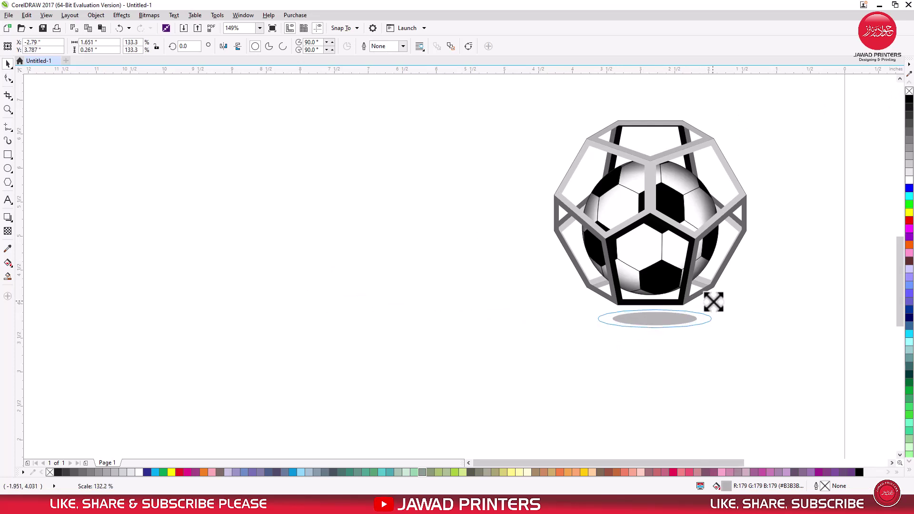
{"action": "left_click", "coordinate": [685, 294], "text": "shift"}
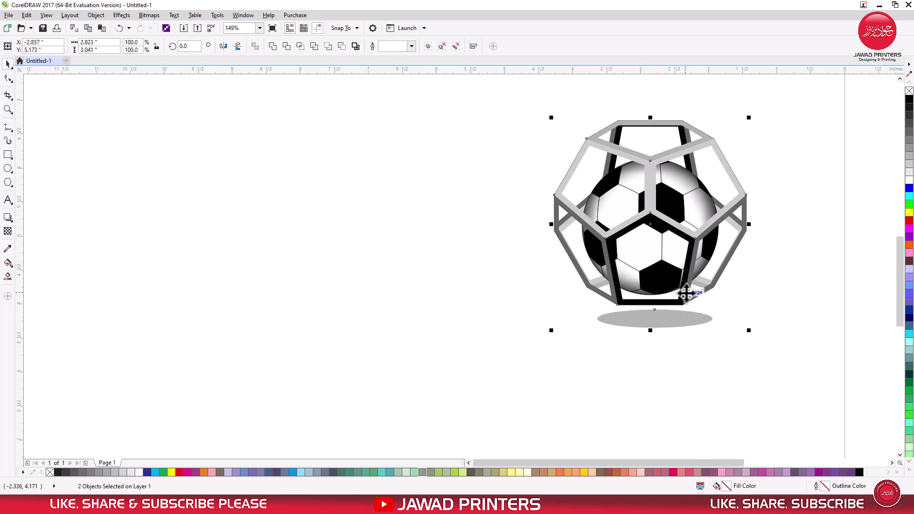
{"action": "key", "text": "c"}
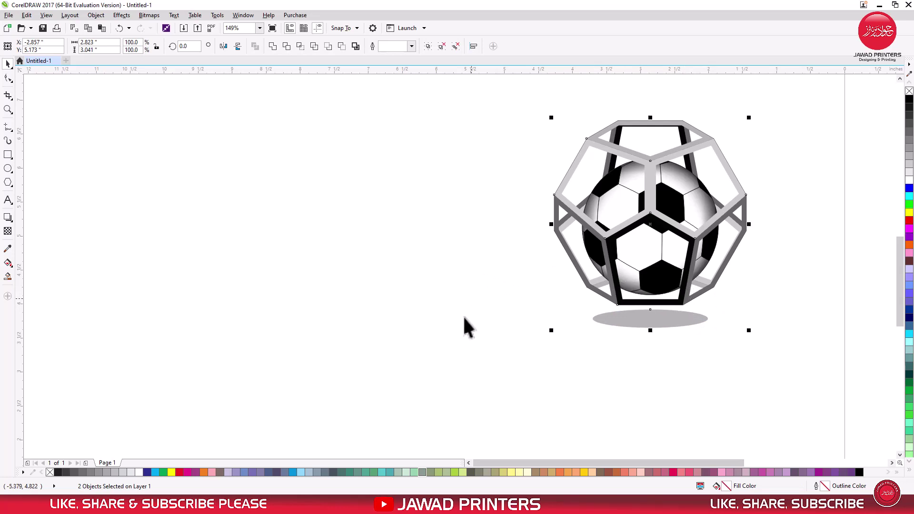
{"action": "left_click", "coordinate": [427, 46]}
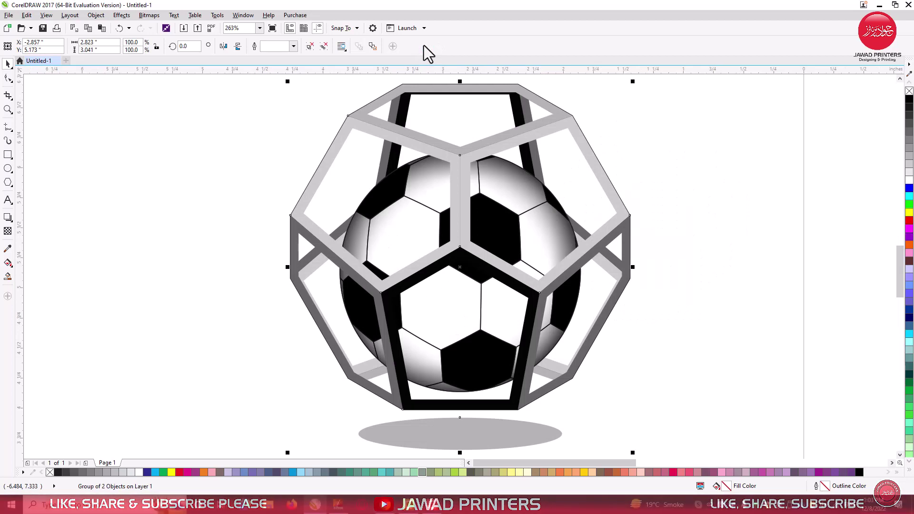